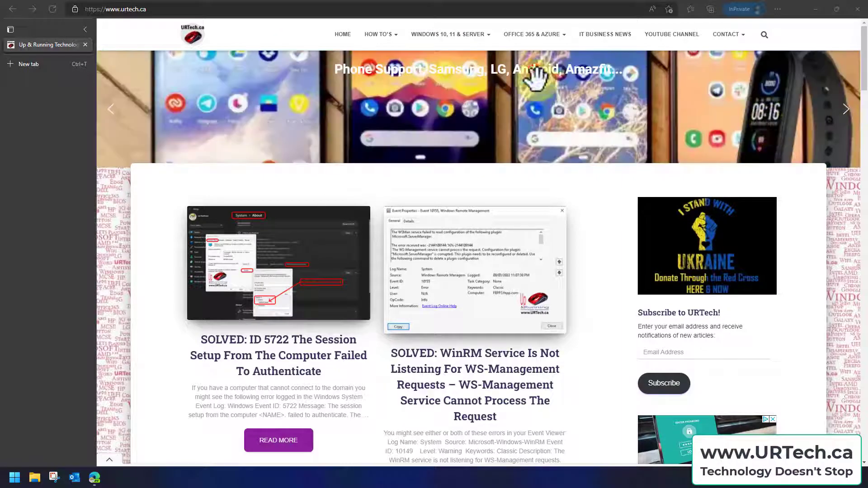
Open analytics.google.com in a new browser tab
left_click(44, 61)
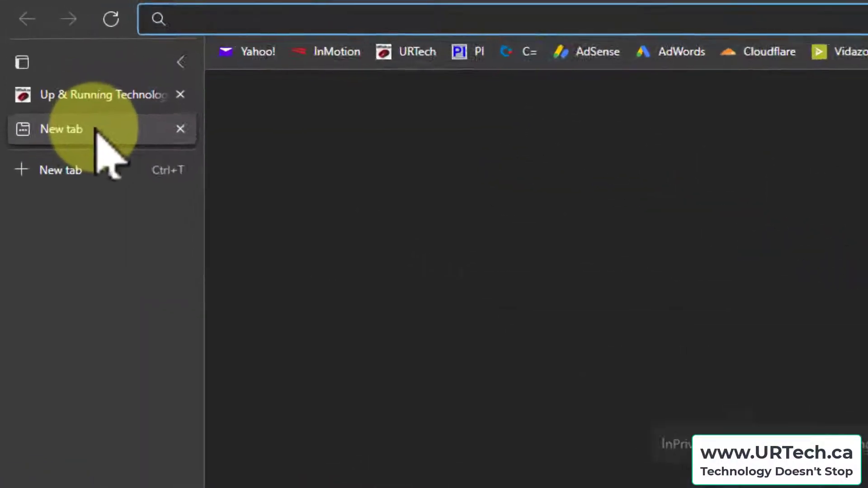
type("analytics.google.com")
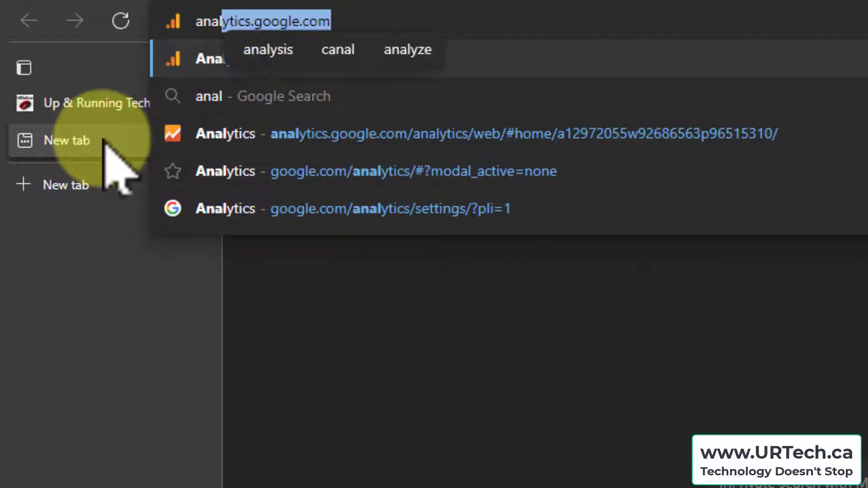
key("Return")
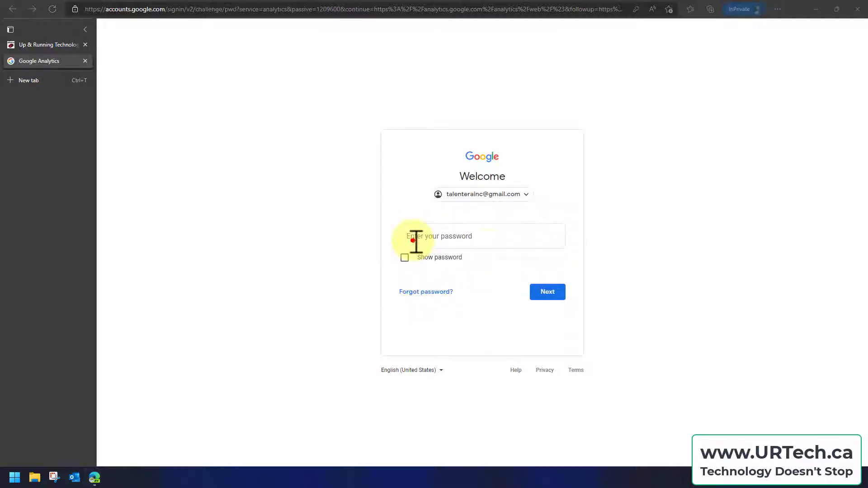
Sign in to Google Analytics by entering the account password and submitting it
left_click(411, 241)
key("ctrl+v")
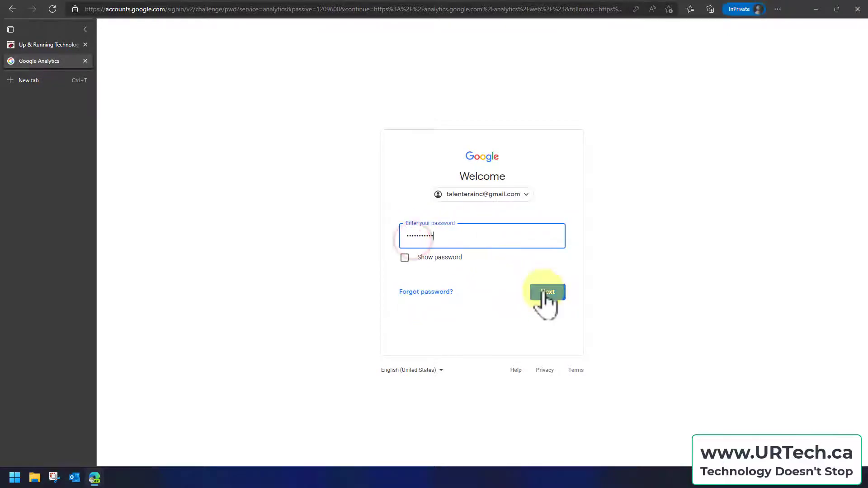
left_click(548, 292)
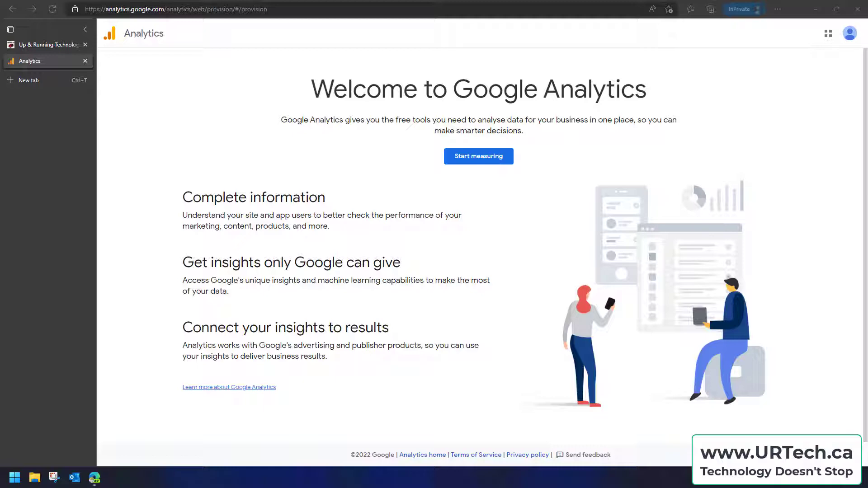
Start measuring, name the Analytics account RamanHR, enable data sharing with Google products and services, and continue to property setup
left_click(496, 157)
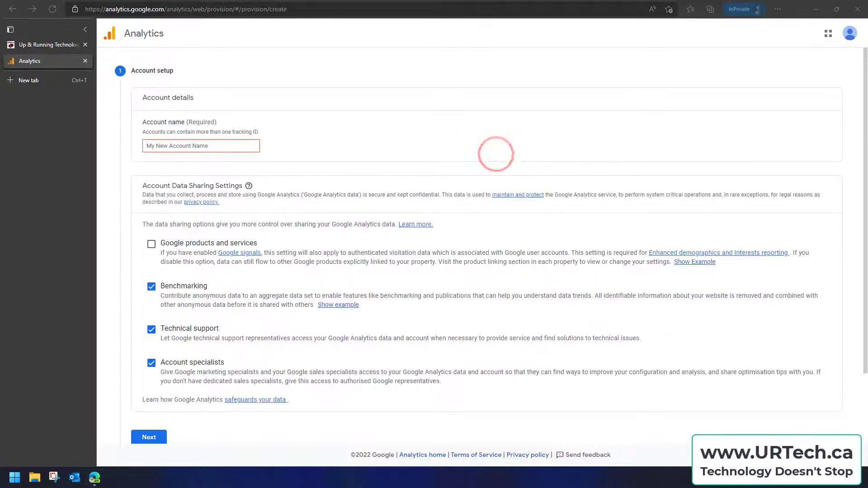
type("RamanHR")
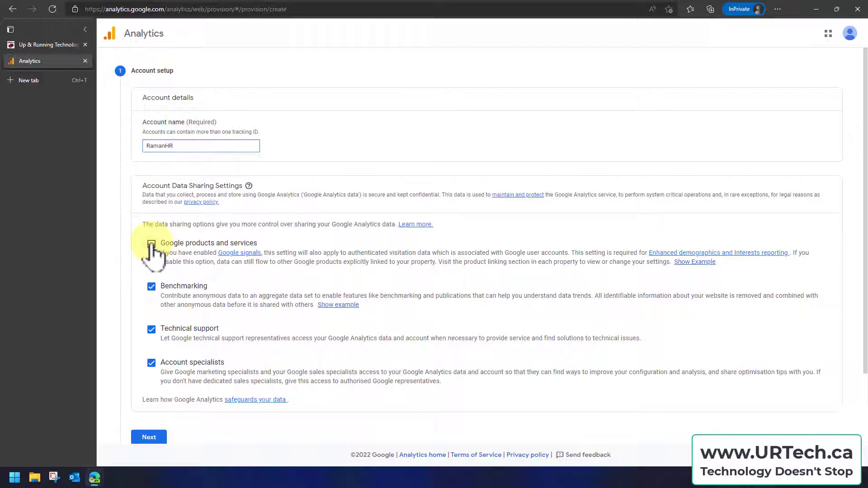
left_click(151, 245)
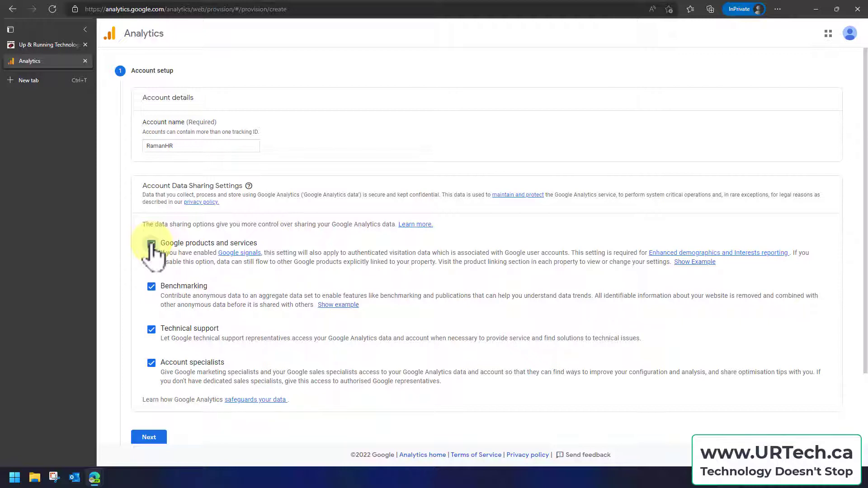
left_click(149, 435)
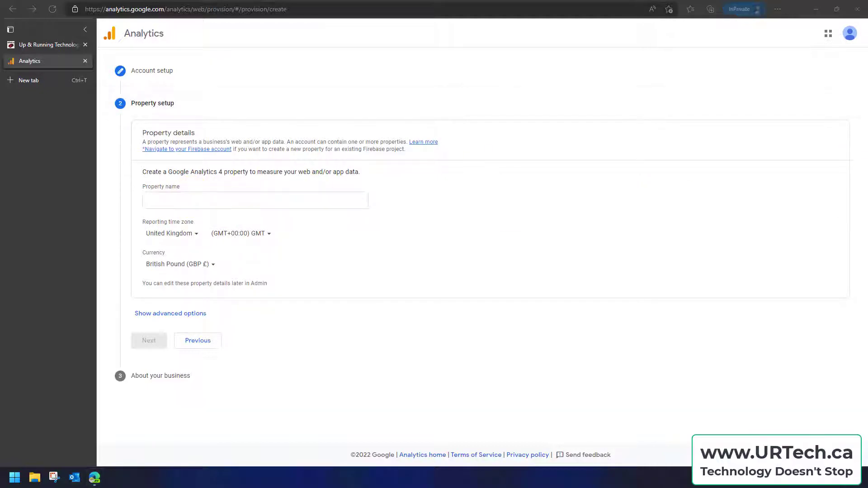
Enter TalenteraInc.com as the property name, trimming the extra characters from the pasted text
left_click(158, 197)
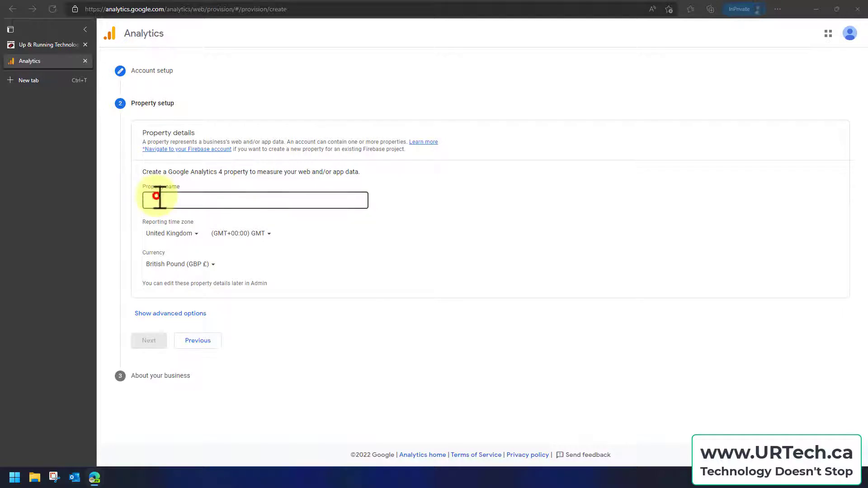
type("https://talenterainc.com/")
key("BackSpace")
key("Home")
key("Delete")
key("Delete")
key("Delete")
Set the property's reporting time zone to Canada, (GMT-06:00) Edmonton Time
left_click(194, 233)
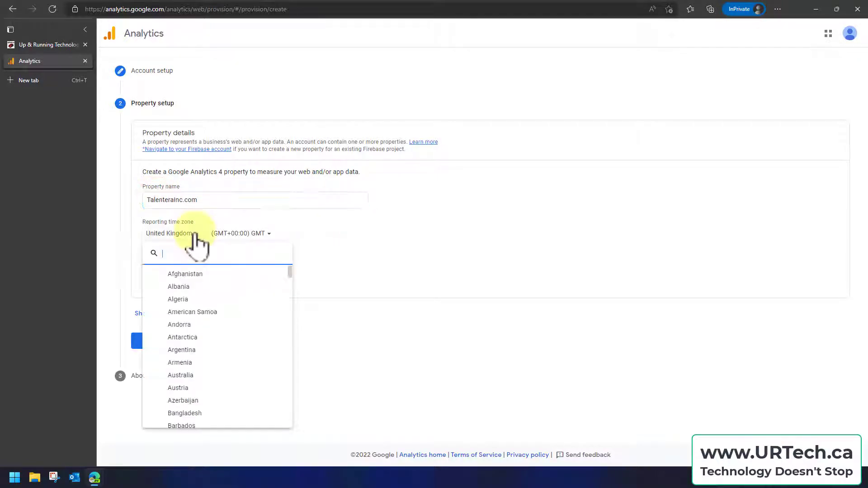
type("canada")
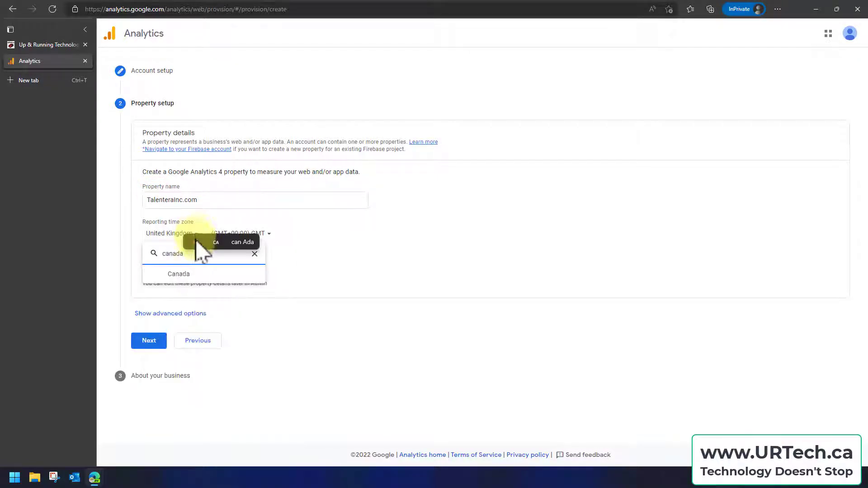
left_click(181, 272)
left_click(237, 233)
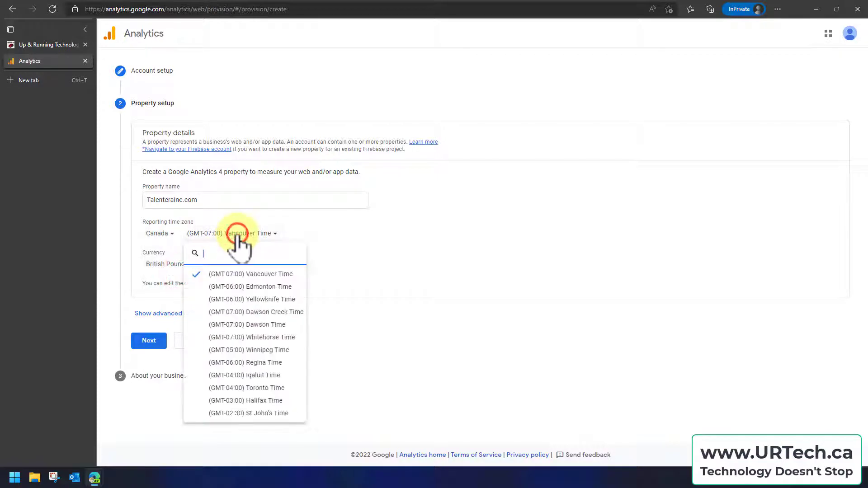
left_click(249, 288)
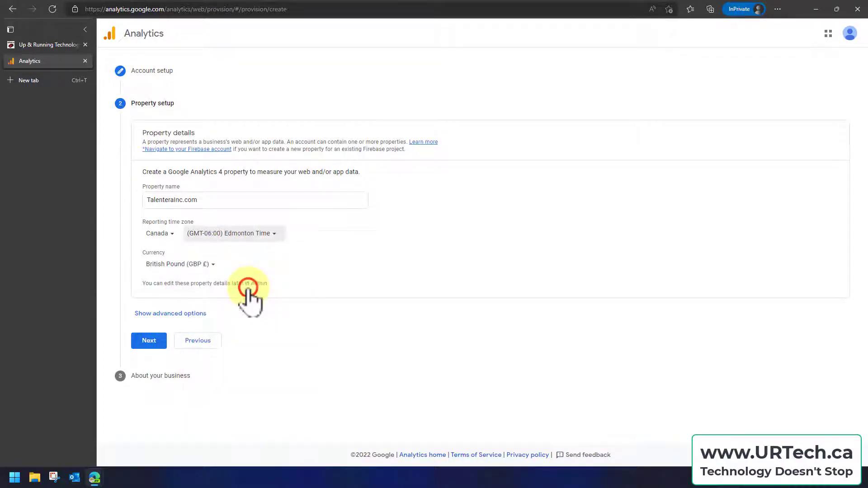
Set the property's currency to Canadian Dollar (CAD CA$)
left_click(206, 264)
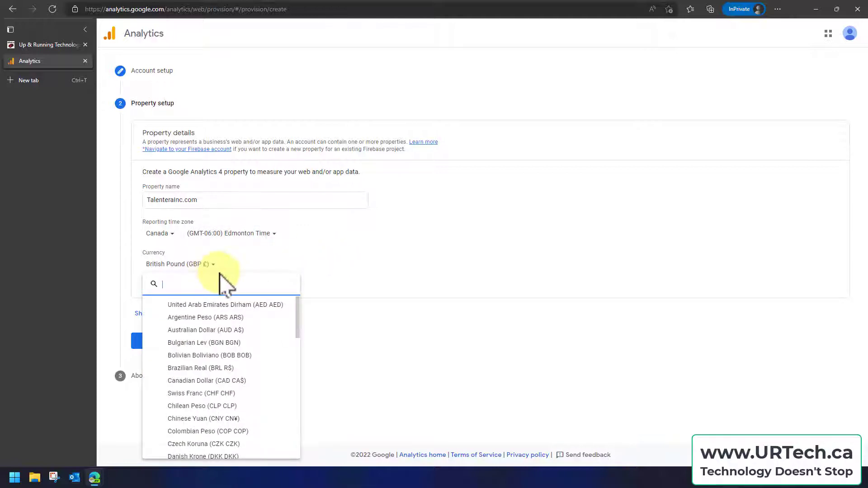
type("can")
left_click(210, 304)
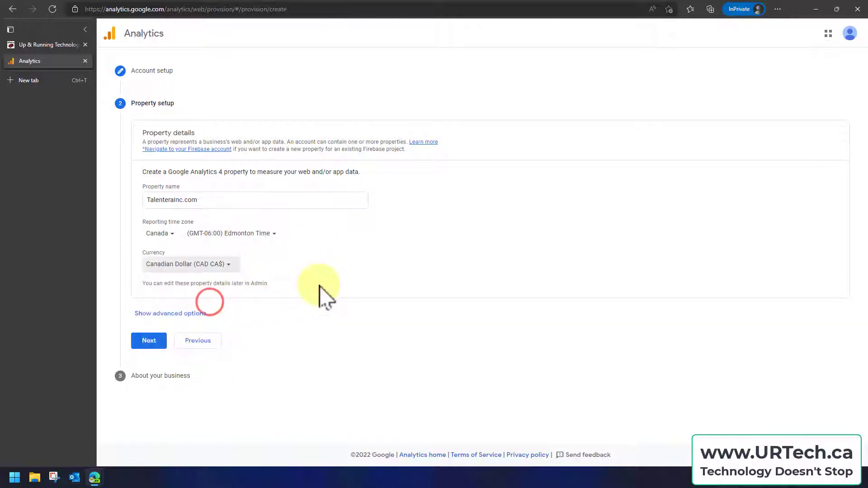
Examine the advanced option for creating a Universal Analytics property and its description, and hide the advanced options again
left_click(188, 313)
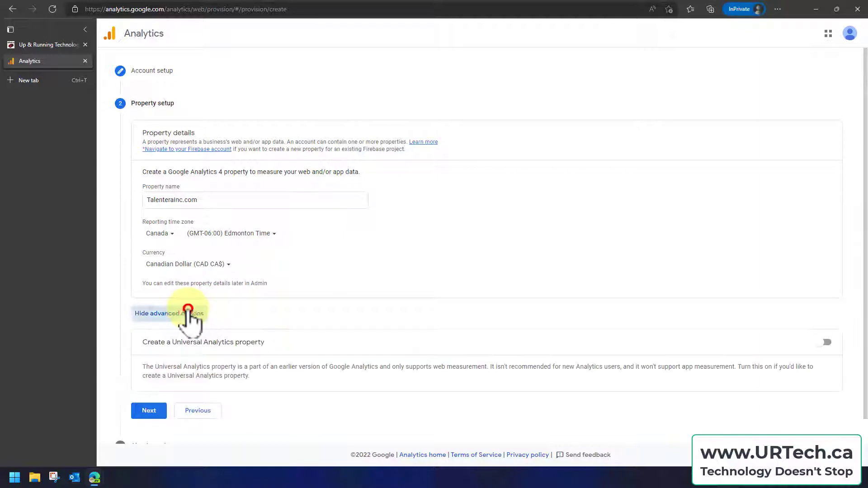
left_click_drag(174, 342, 274, 342)
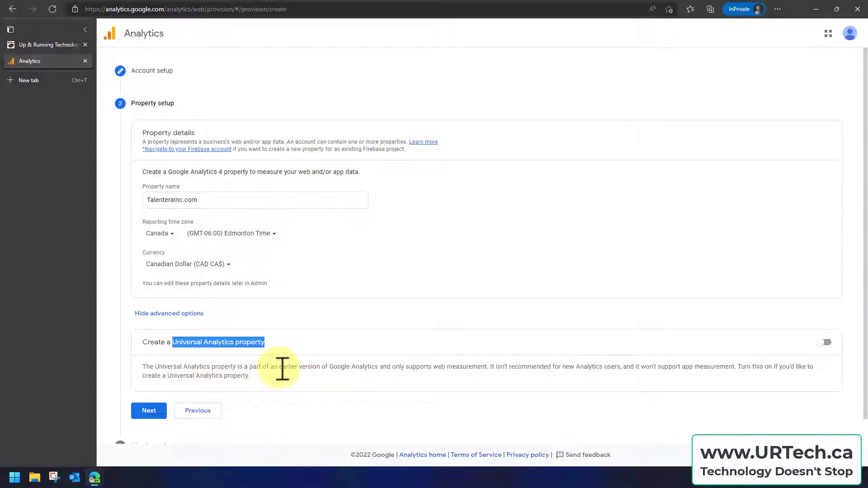
left_click_drag(278, 368, 353, 370)
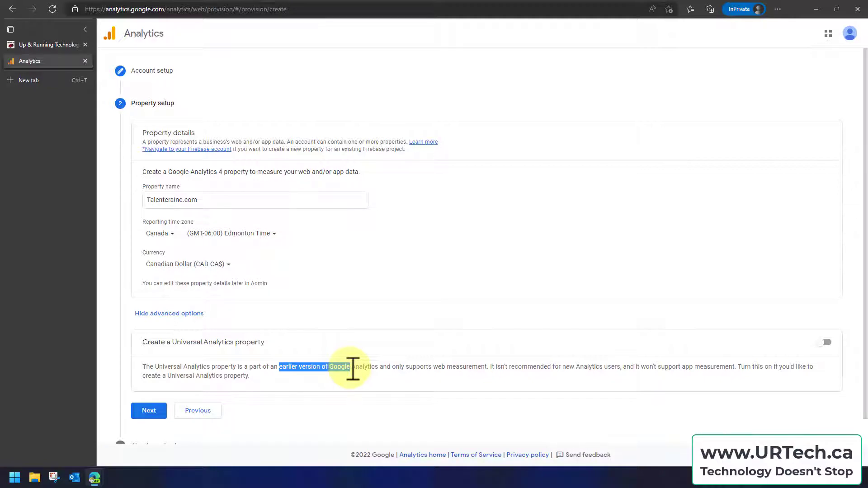
left_click(399, 366)
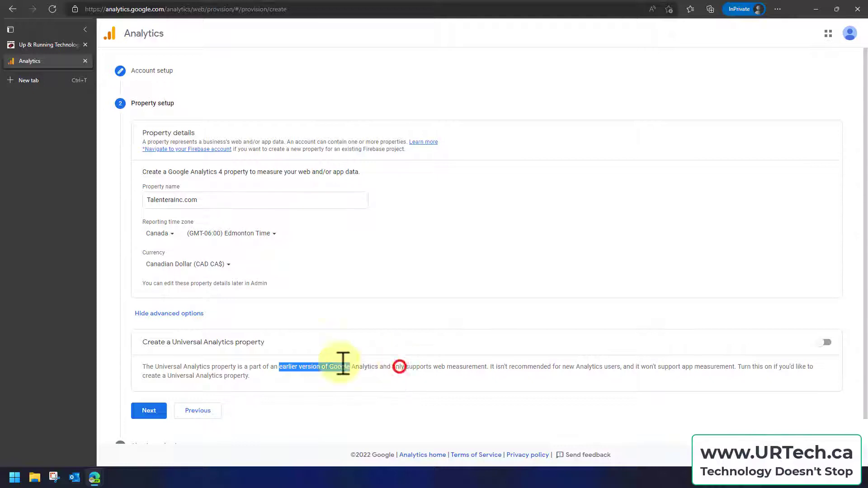
left_click(163, 313)
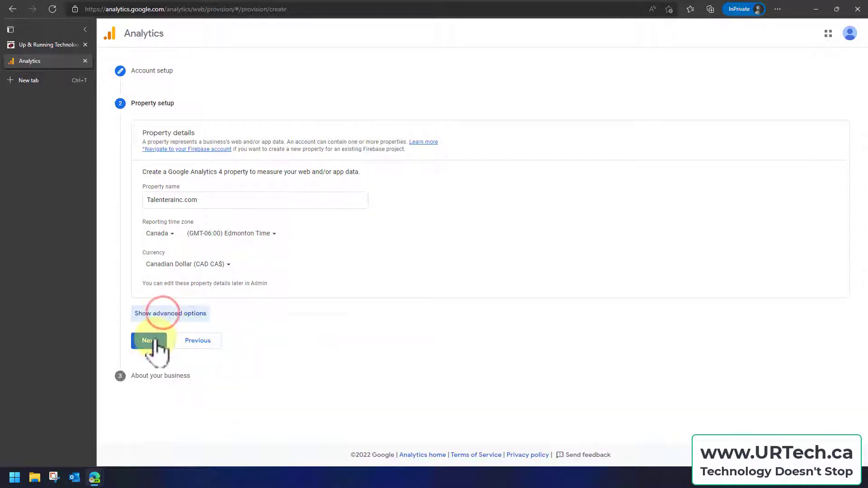
Continue to the business information, choose Small size with customer engagement measurement and site or app experience optimisation, and submit for creation
left_click(154, 339)
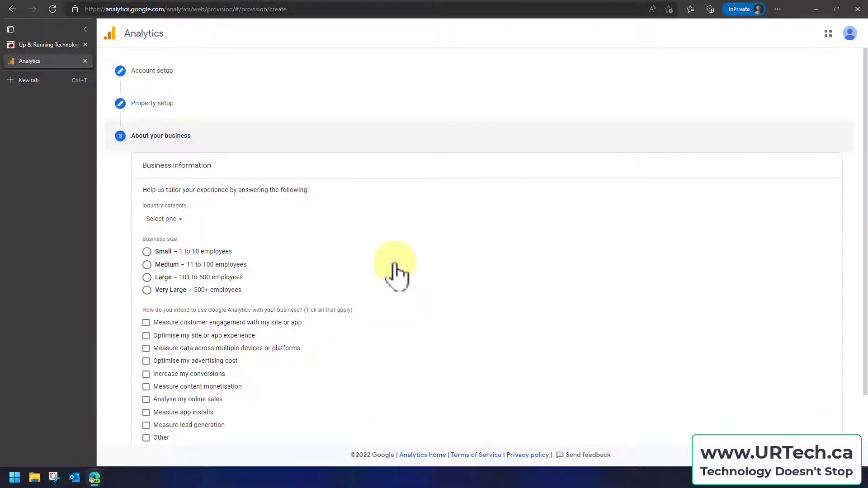
left_click(146, 252)
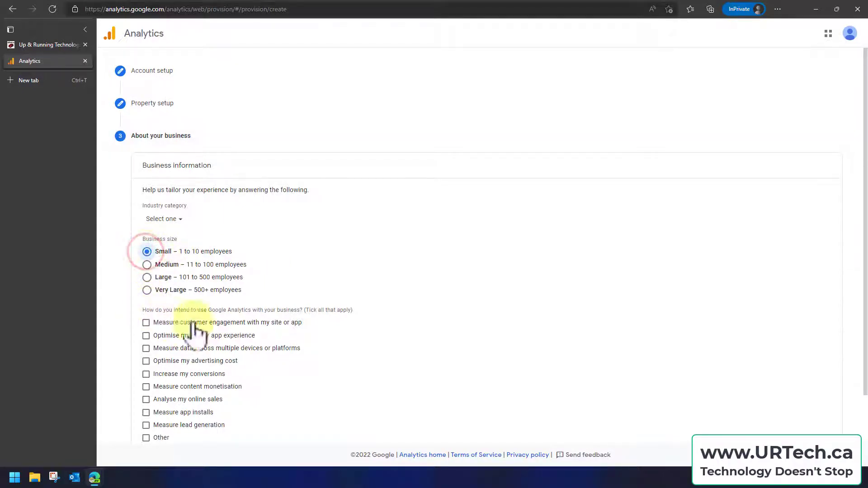
scroll(384, 345, "down", 1)
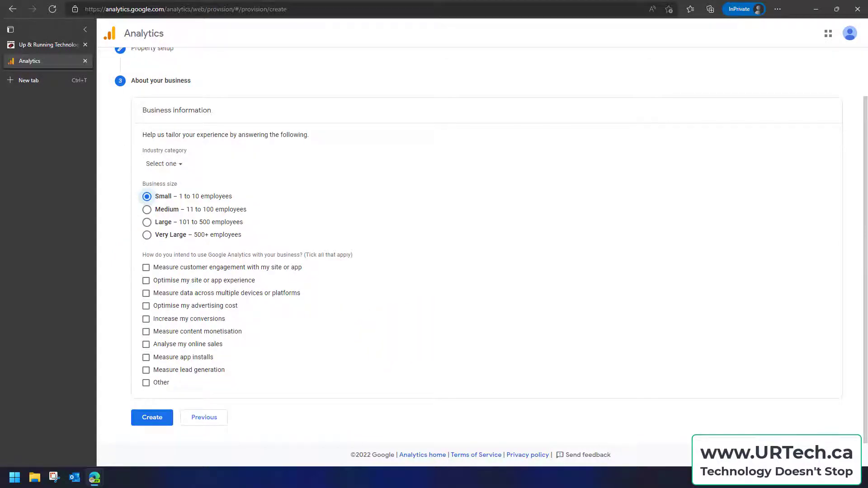
left_click(146, 280)
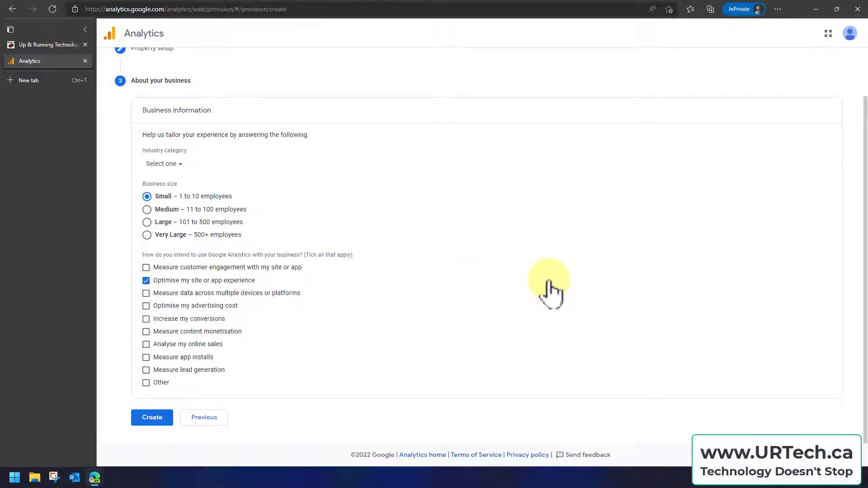
left_click(146, 267)
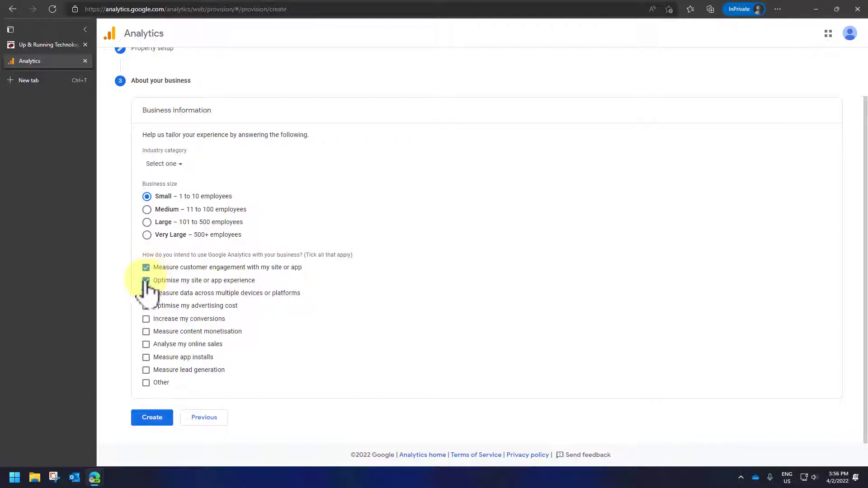
left_click(152, 417)
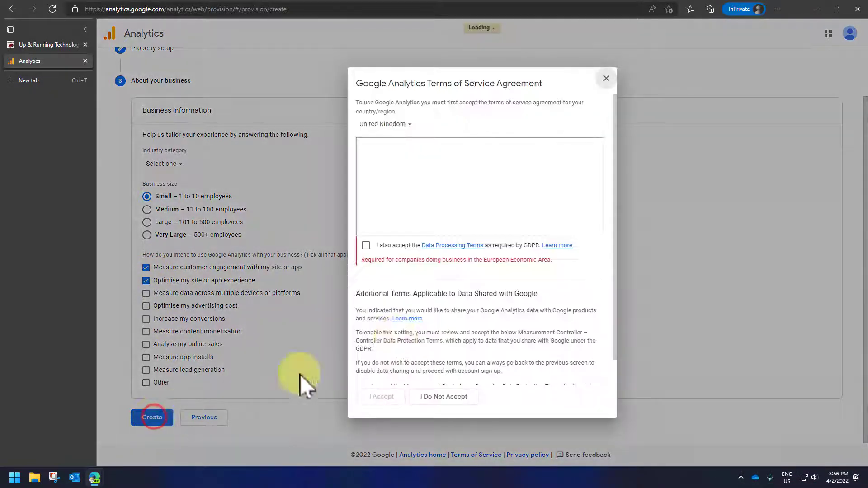
Set the terms of service country to Canada and accept the agreement, including the GDPR Data Processing Terms and the Measurement Controller terms
left_click(409, 126)
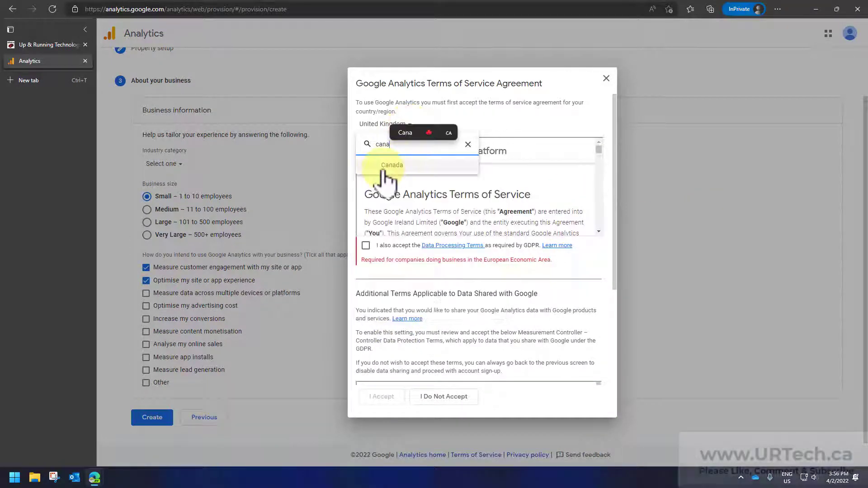
left_click(384, 166)
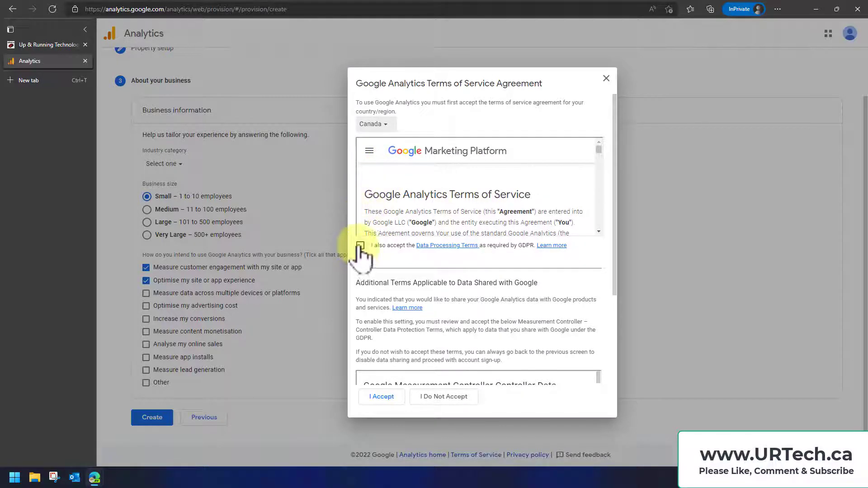
left_click_drag(598, 153, 600, 252)
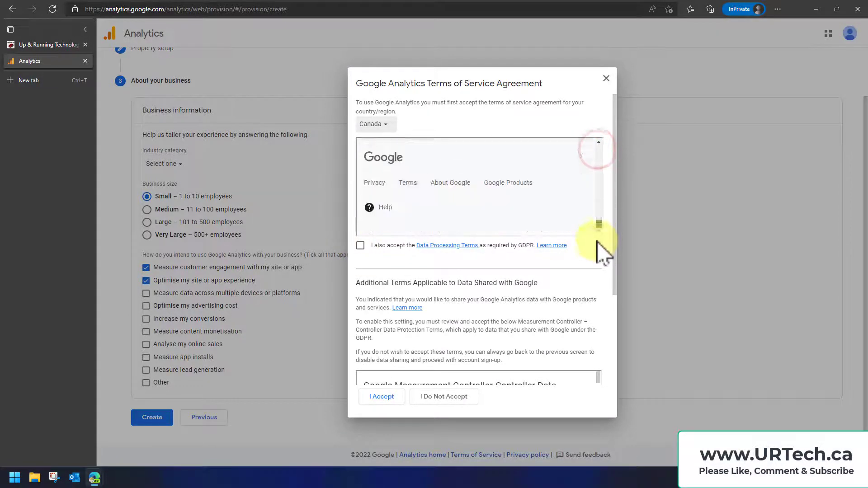
left_click(360, 246)
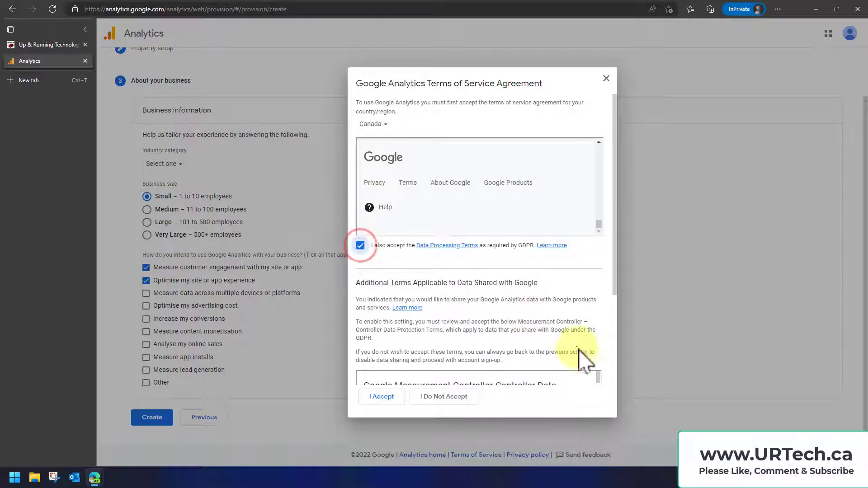
left_click_drag(617, 286, 620, 389)
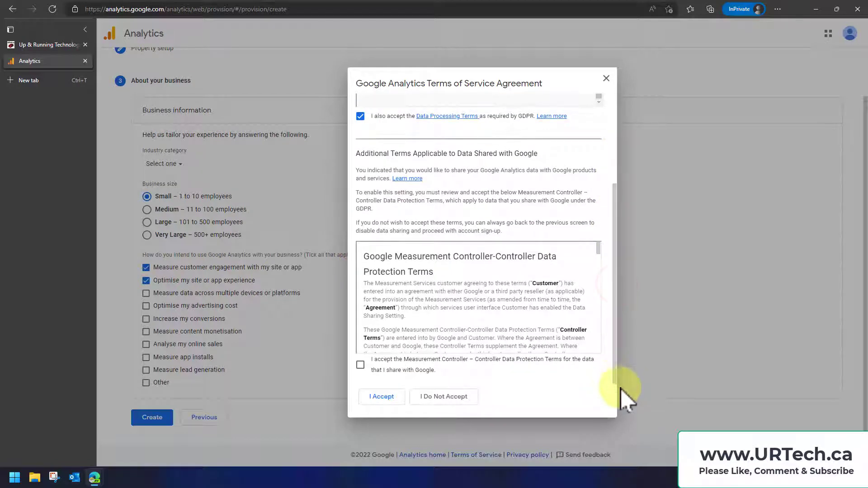
left_click(361, 365)
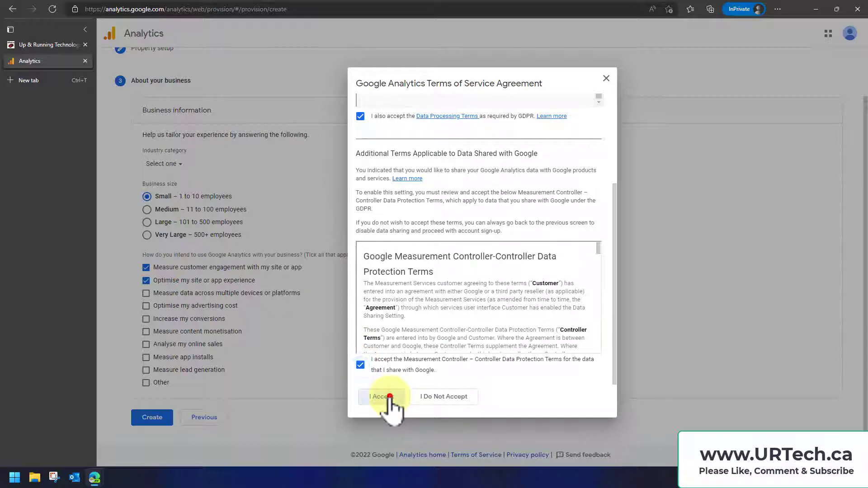
left_click(388, 398)
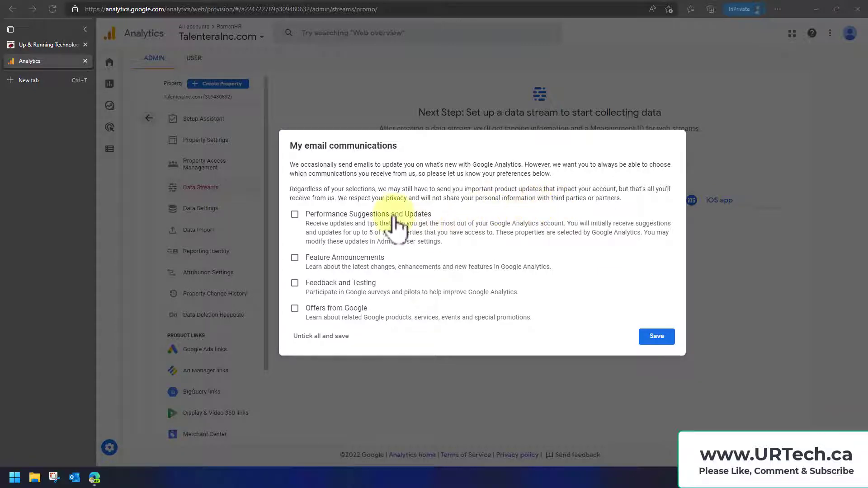
Opt in to performance suggestions, feature announcements, feedback and testing, and offers from Google in the email communications preferences, and save them
left_click(294, 214)
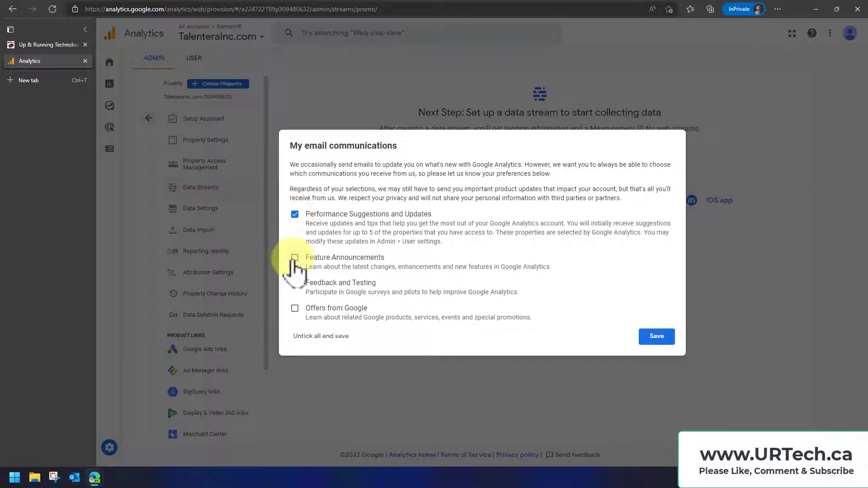
left_click(294, 258)
left_click(295, 283)
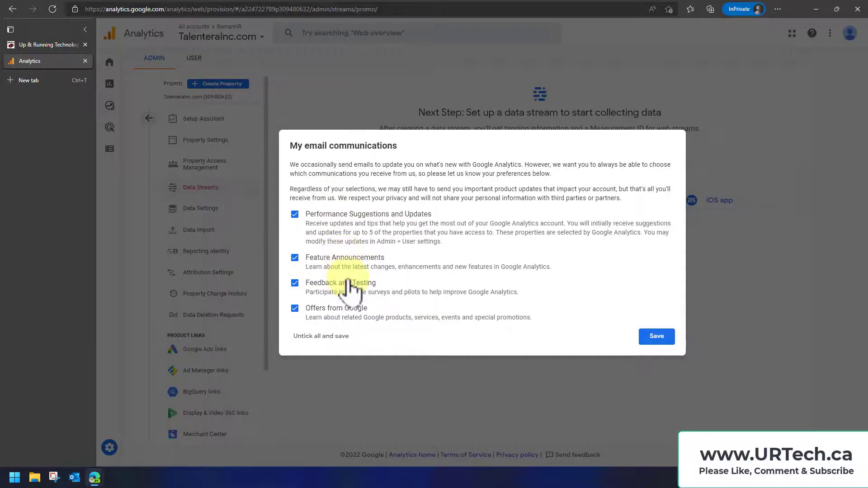
left_click(657, 337)
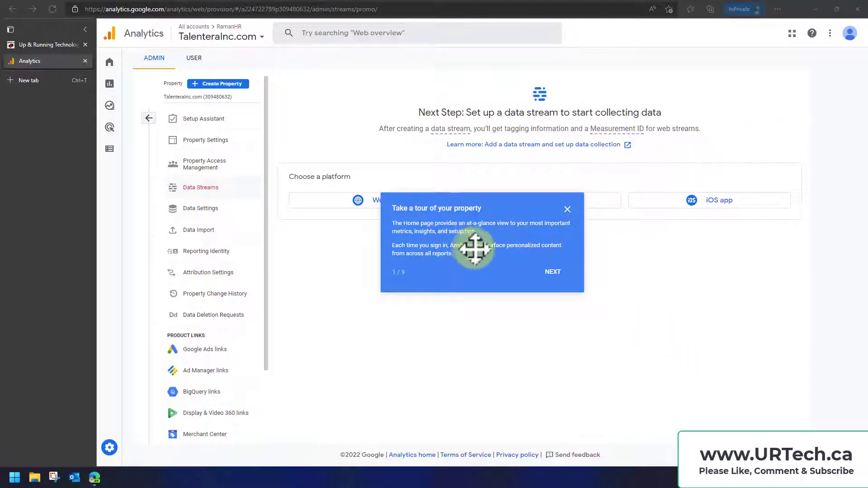
Advance the property tour to the part about navigating to reports and dismiss the tour
left_click(553, 271)
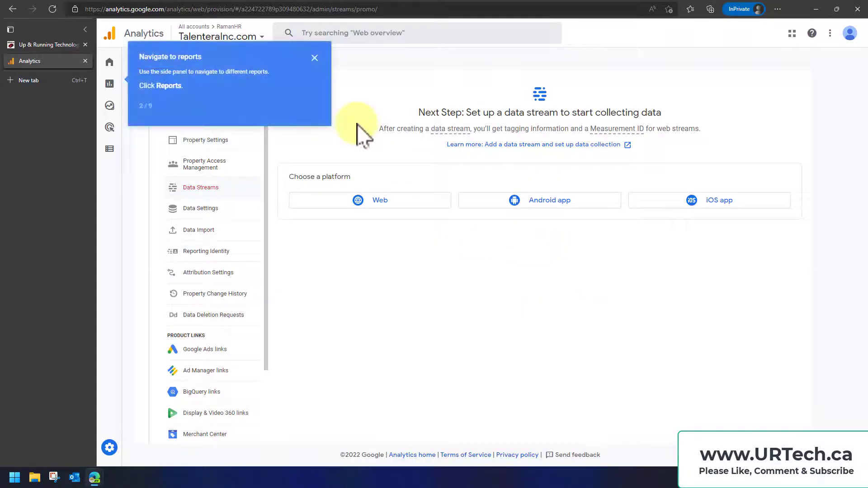
mouse_move(121, 86)
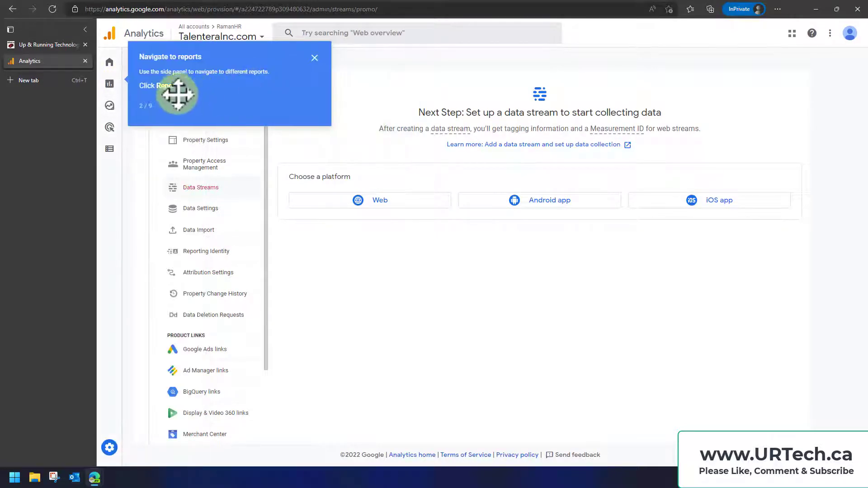
left_click(315, 58)
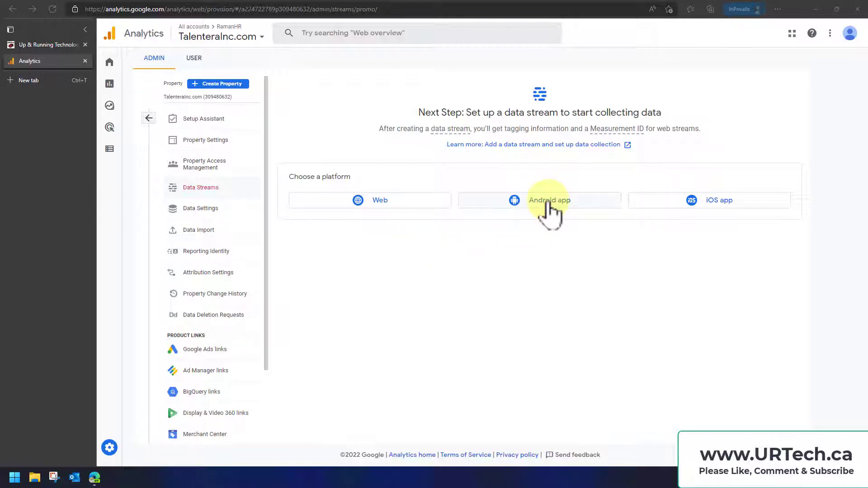
left_click(400, 206)
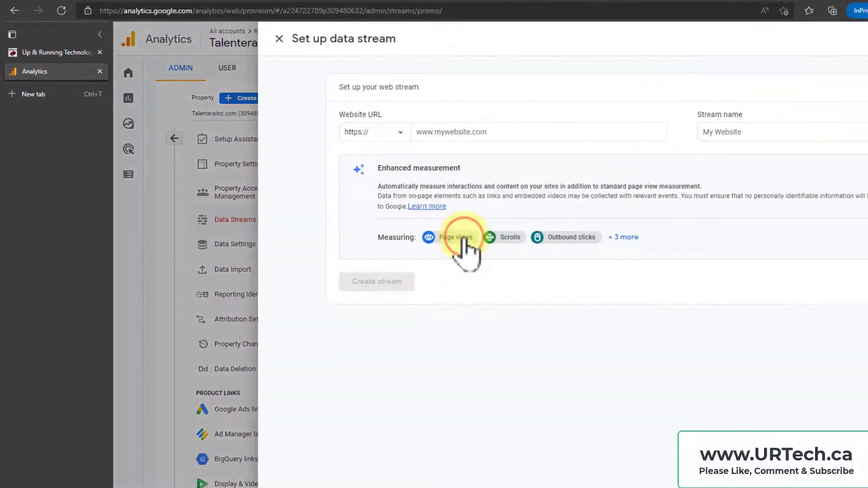
left_click(480, 131)
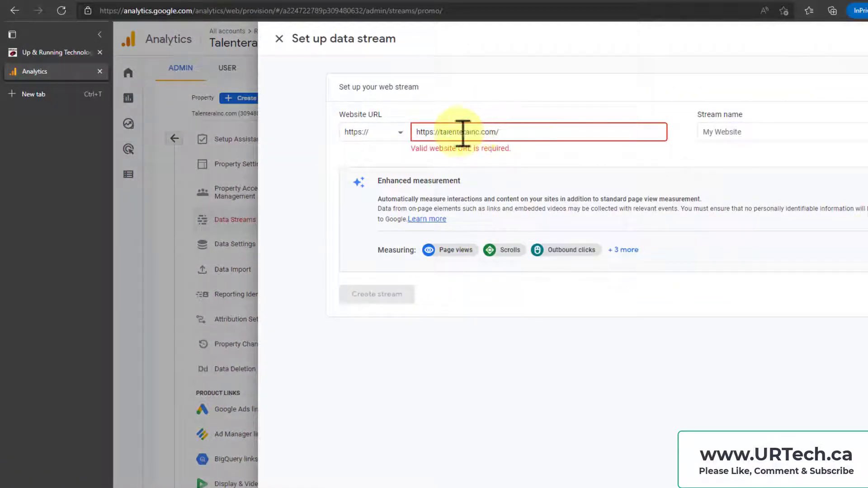
left_click_drag(440, 131, 318, 140)
key("BackSpace")
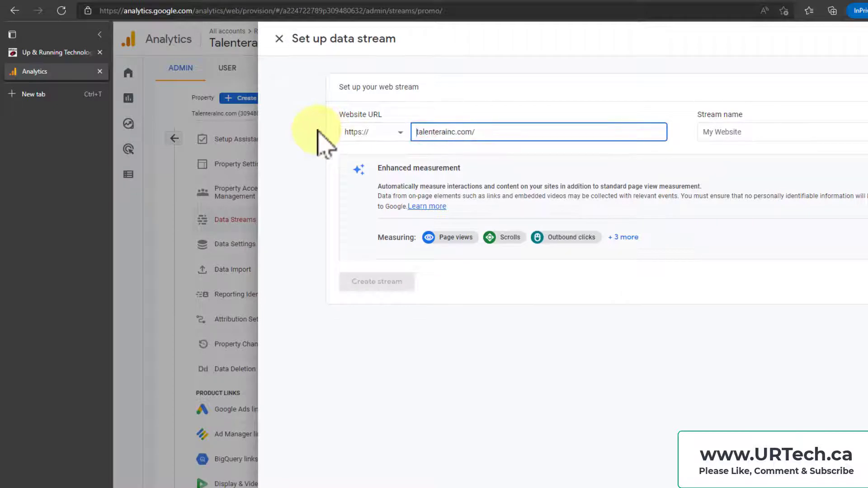
key("Right")
key("Right")
key("Right")
key("Right")
key("Right")
key("BackSpace")
type("I")
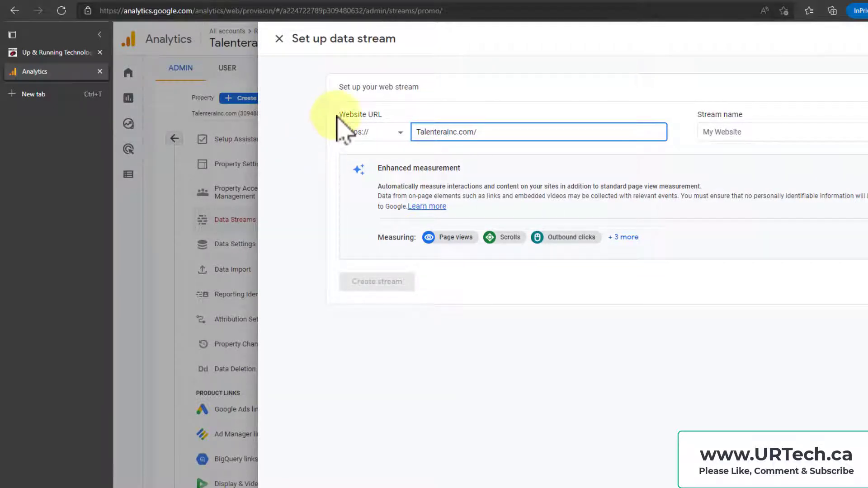
left_click(719, 132)
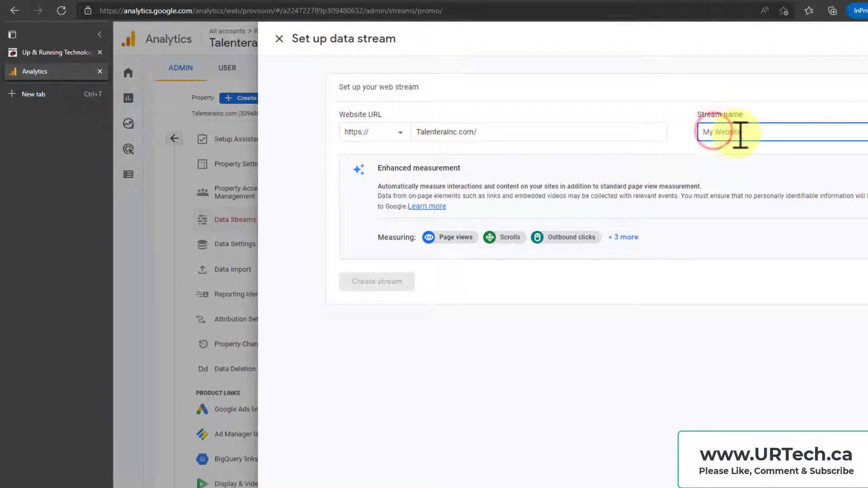
type("https://talenterainc.com/")
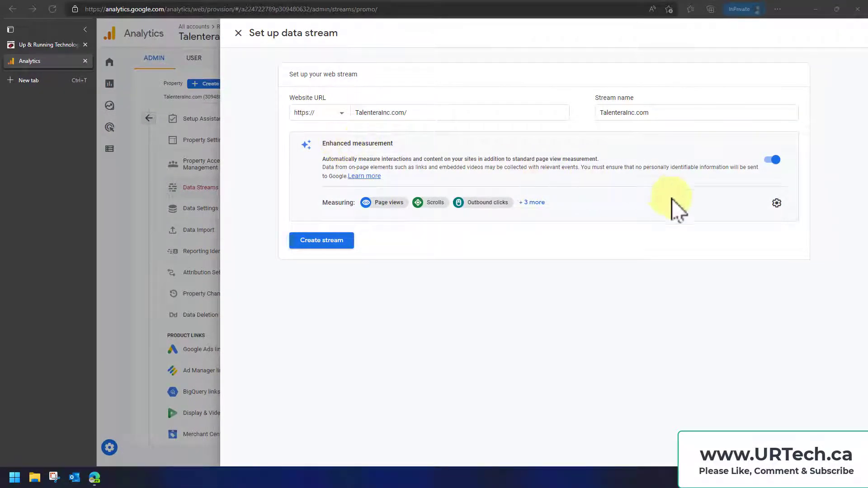
Review the stream's enhanced measurement options, including outbound clicks, leave them without saving, and create the web stream
left_click(776, 204)
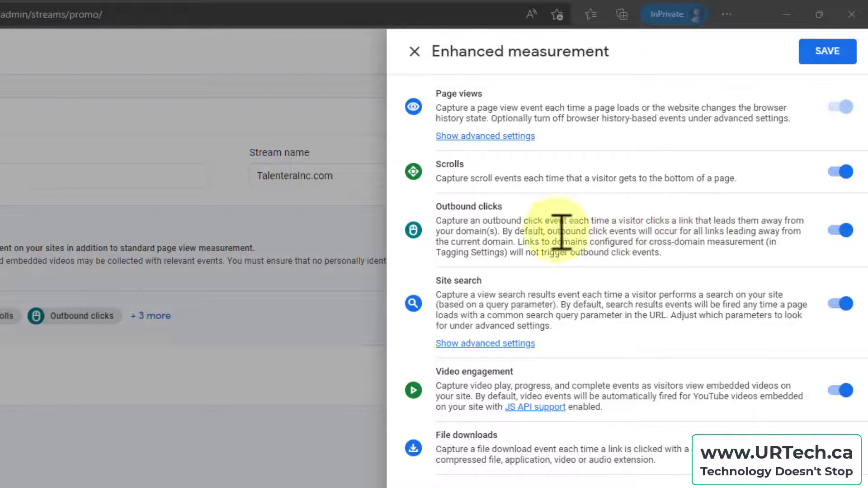
left_click_drag(450, 220, 639, 221)
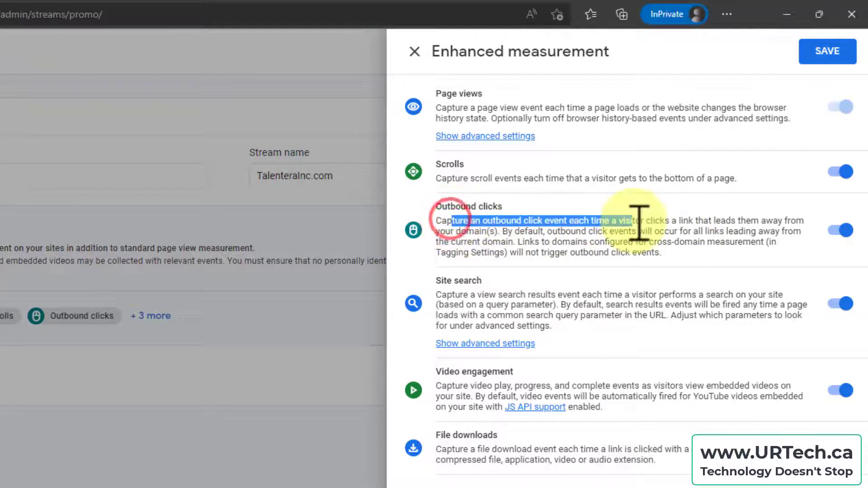
left_click(668, 228)
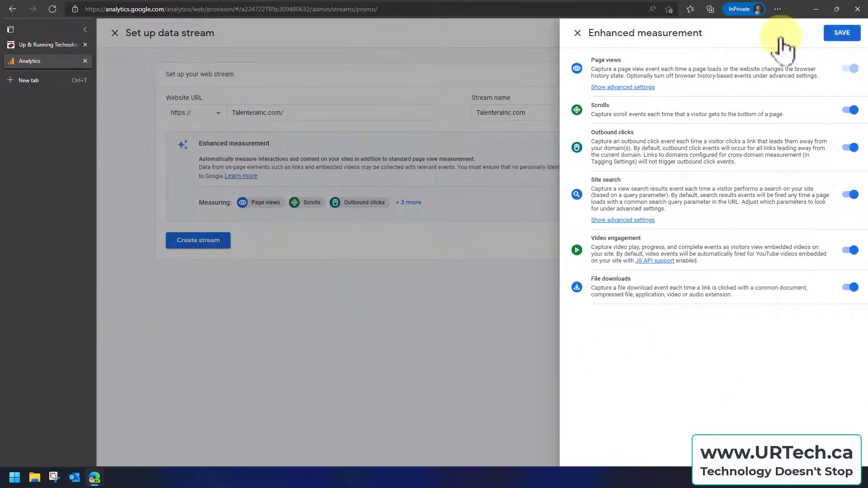
left_click(578, 33)
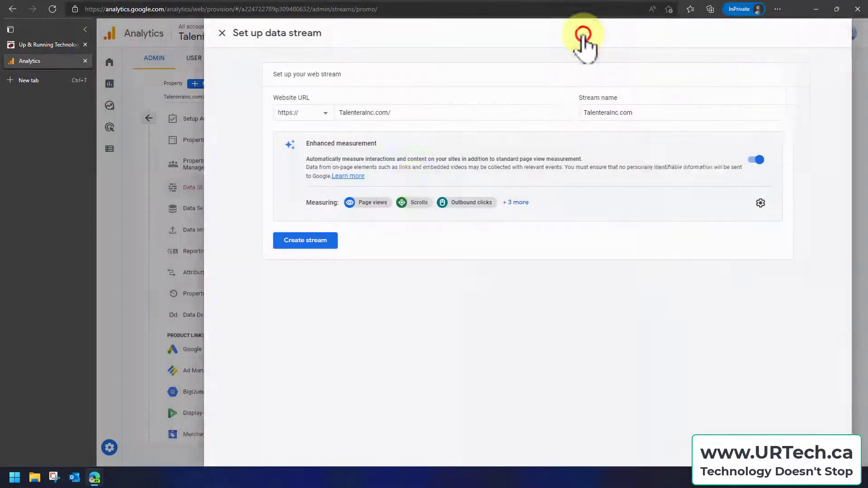
left_click(324, 242)
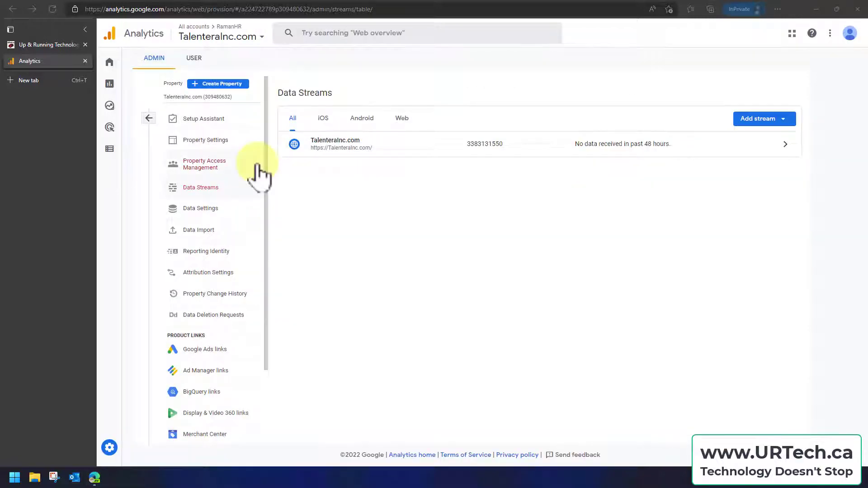
Open talenterainc.com/wp-admin in a new browser tab and log in to the site's WordPress dashboard
left_click(42, 82)
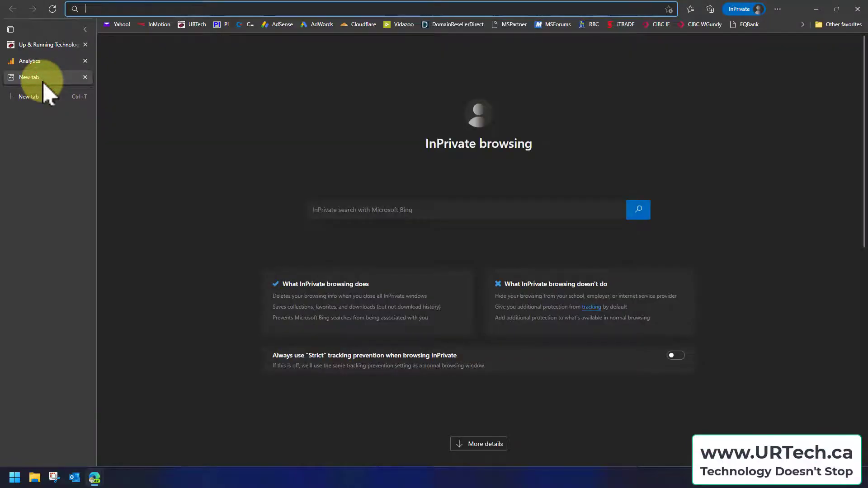
type("talenterainc.com")
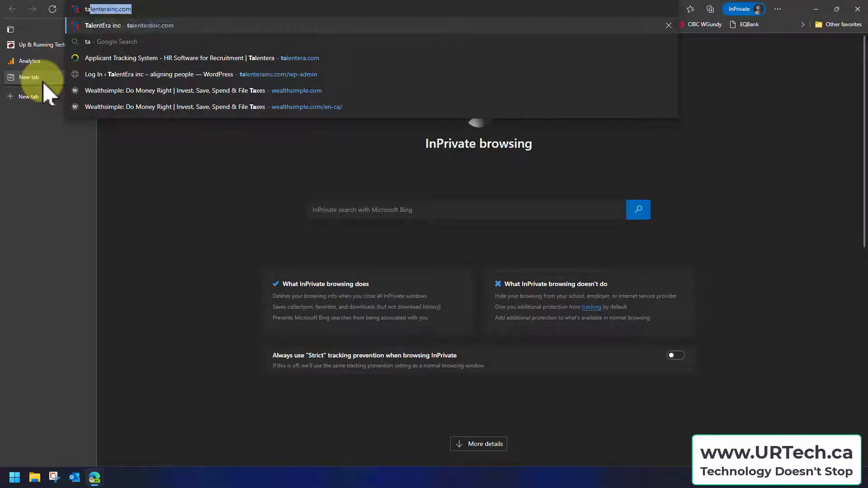
key("Return")
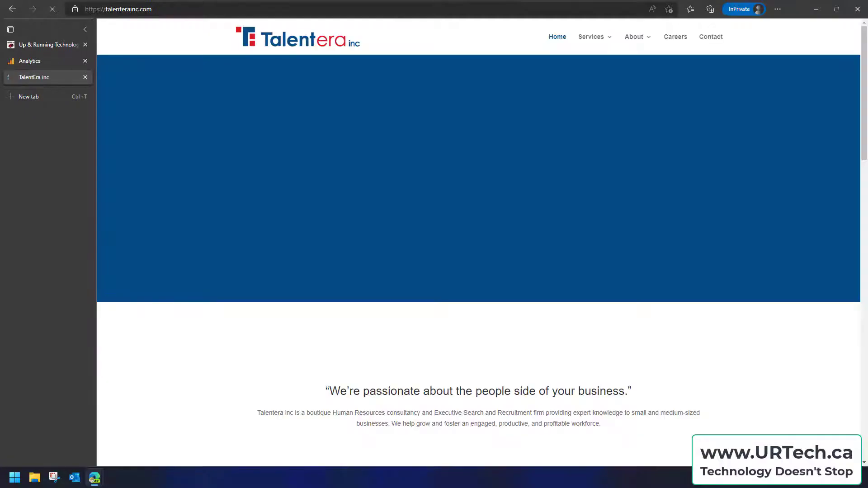
left_click(199, 10)
type("/wp-a")
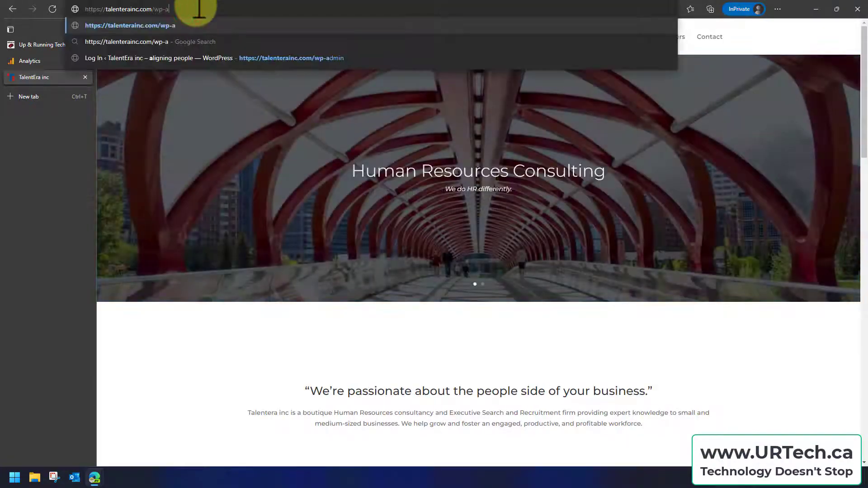
type("dmin")
key("Return")
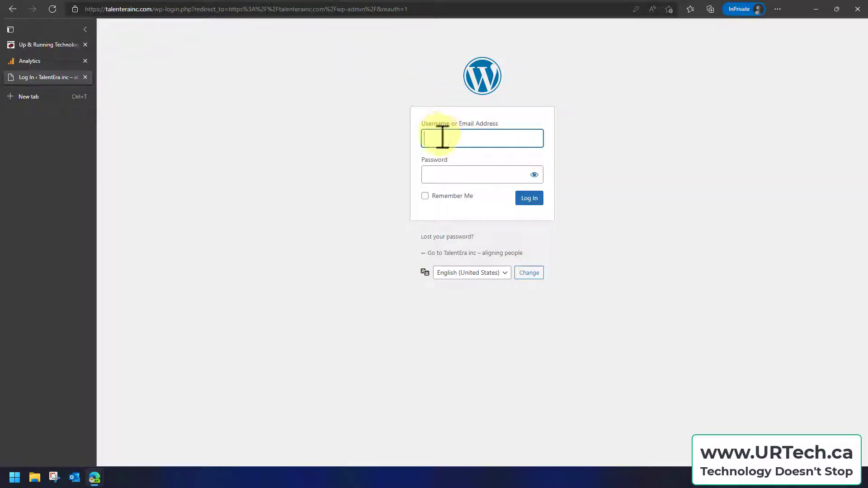
left_click(529, 199)
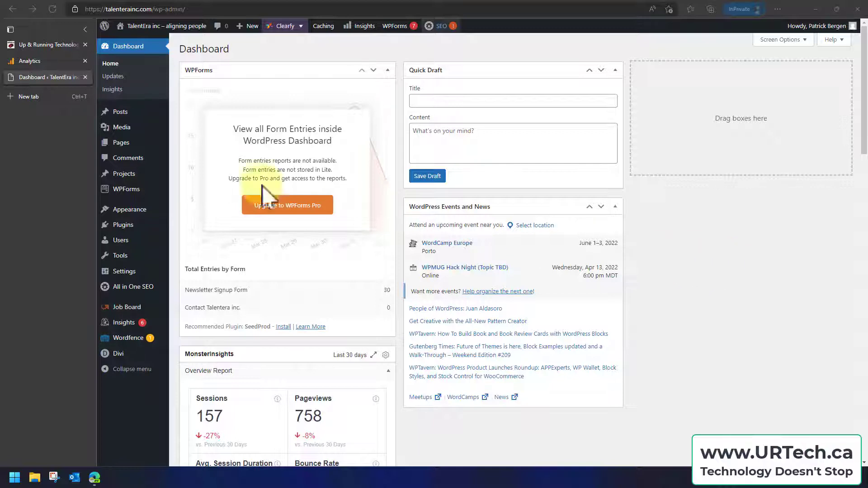
Search the WordPress plugins available to add for "google analytics"
mouse_move(123, 231)
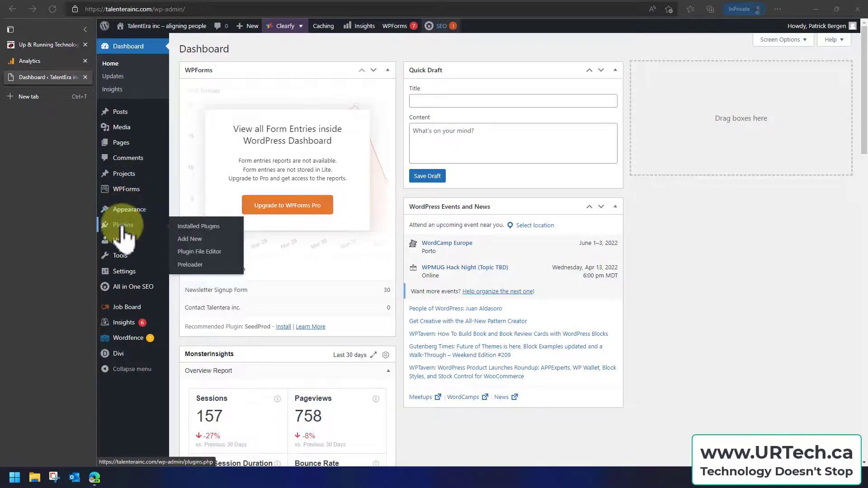
left_click(192, 241)
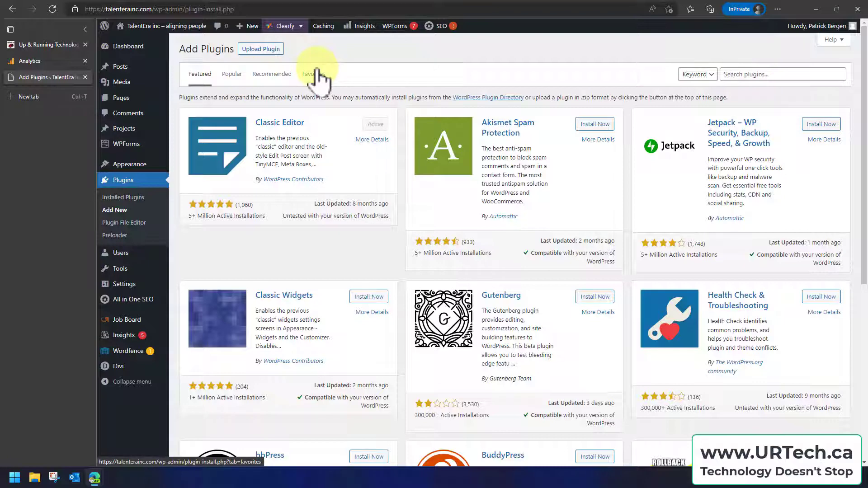
left_click(786, 74)
type("google analy")
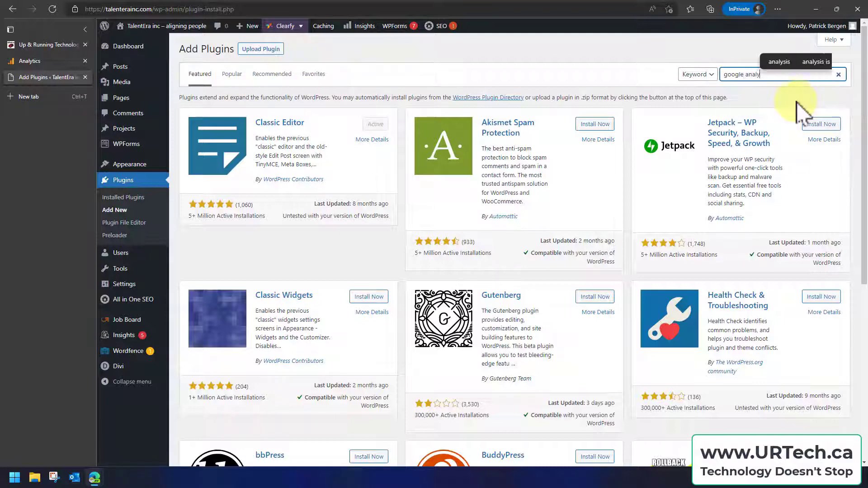
type("tics")
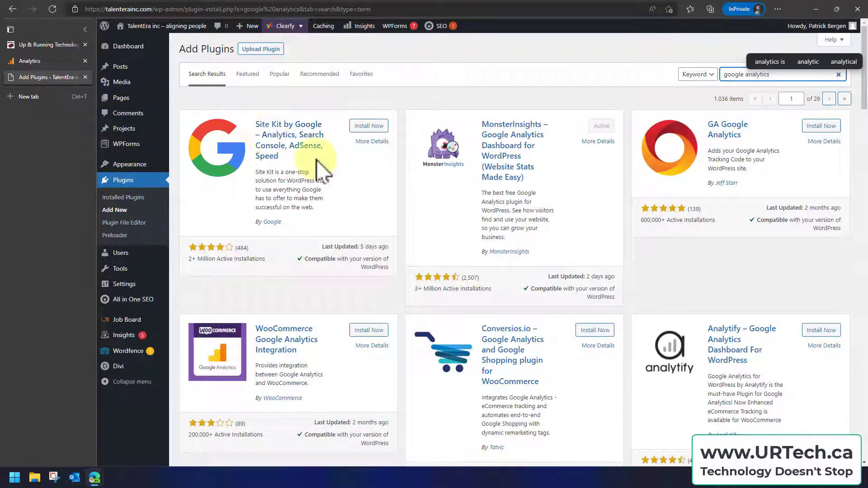
Check the author of the Site Kit by Google plugin, and install and activate it
left_click_drag(283, 223, 257, 224)
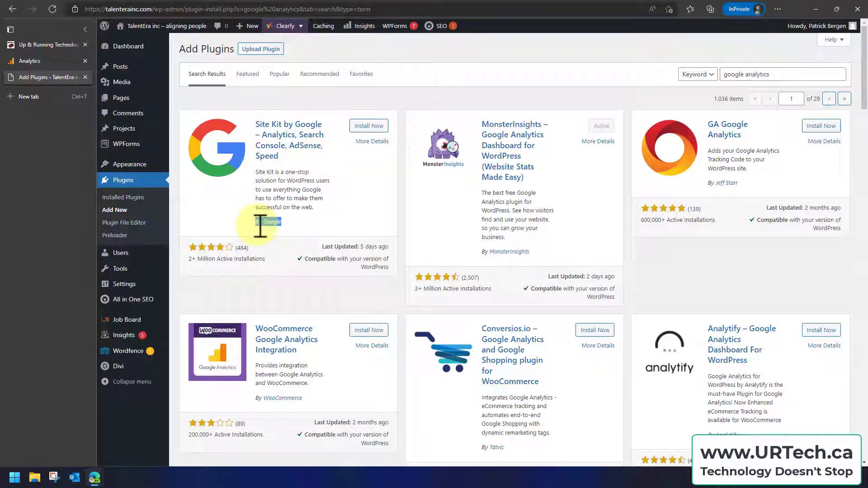
left_click(345, 219)
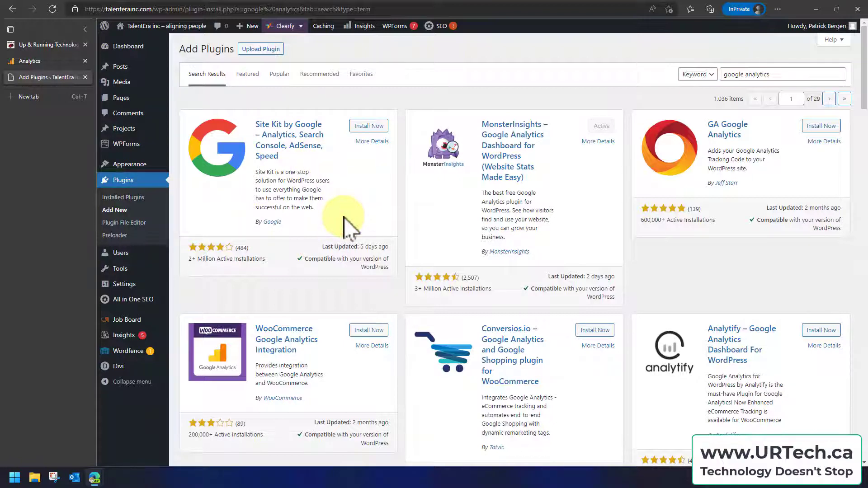
left_click(364, 126)
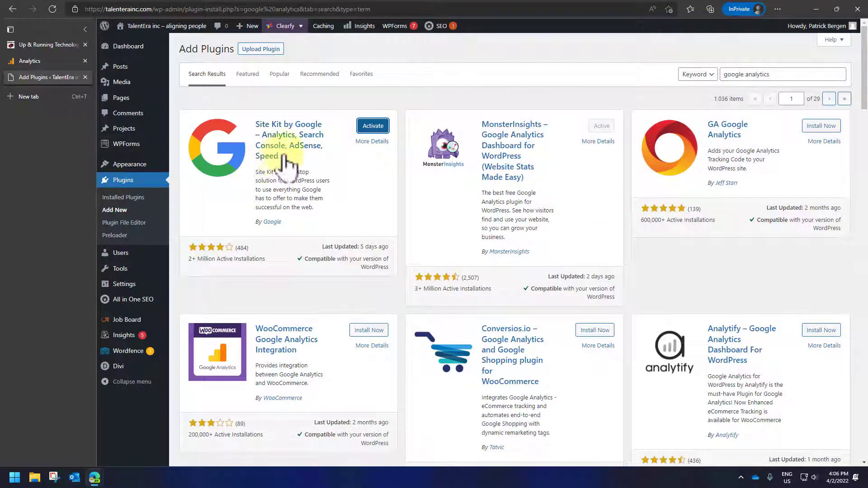
left_click(373, 129)
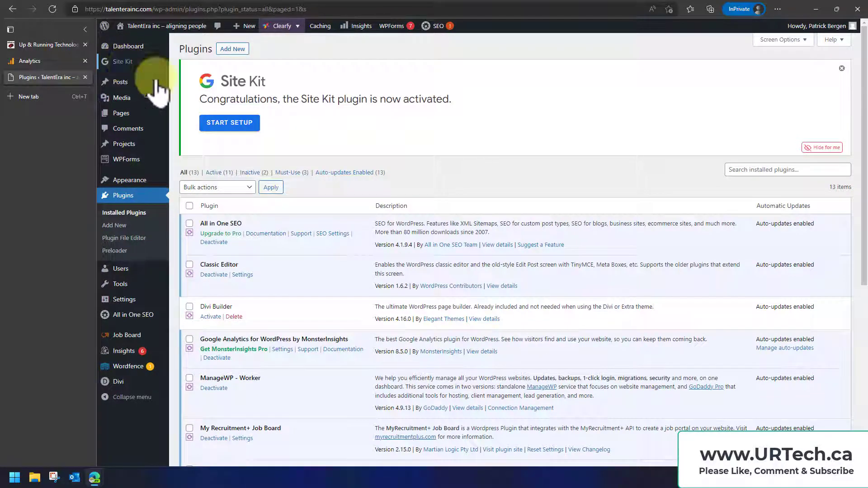
Start the Site Kit setup with Google Analytics connected and anonymous usage data shared, and proceed to signing in with Google
left_click(225, 123)
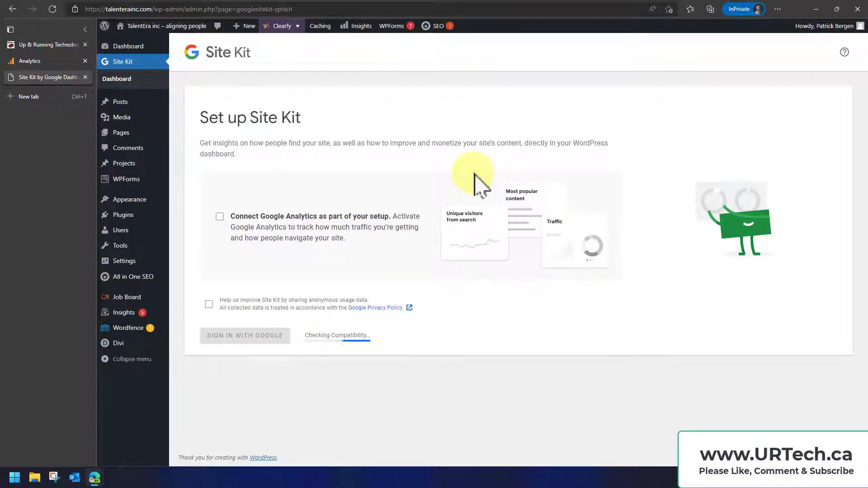
left_click(221, 216)
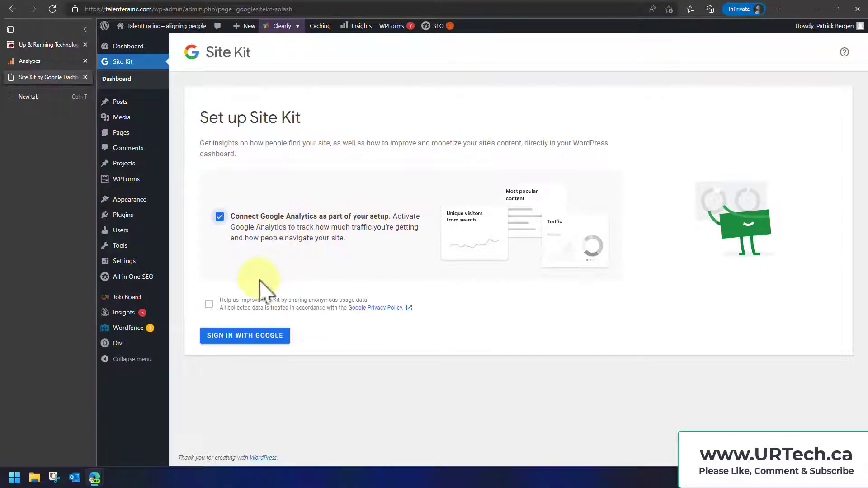
left_click(209, 304)
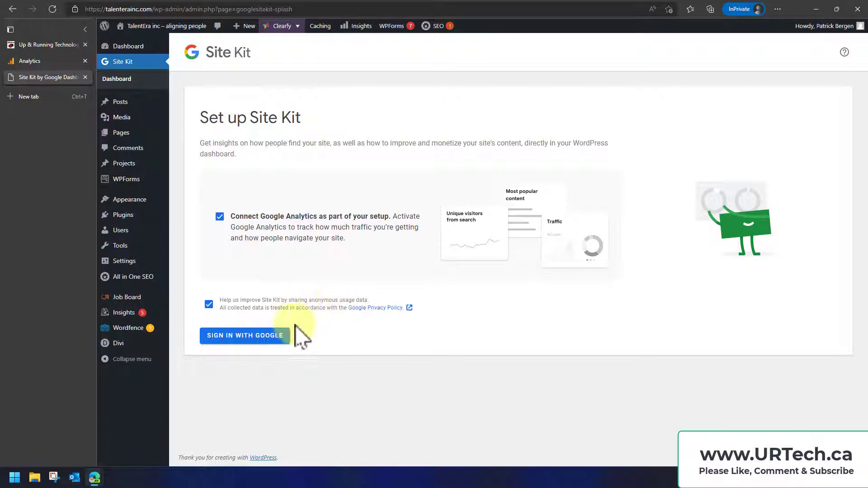
left_click(266, 336)
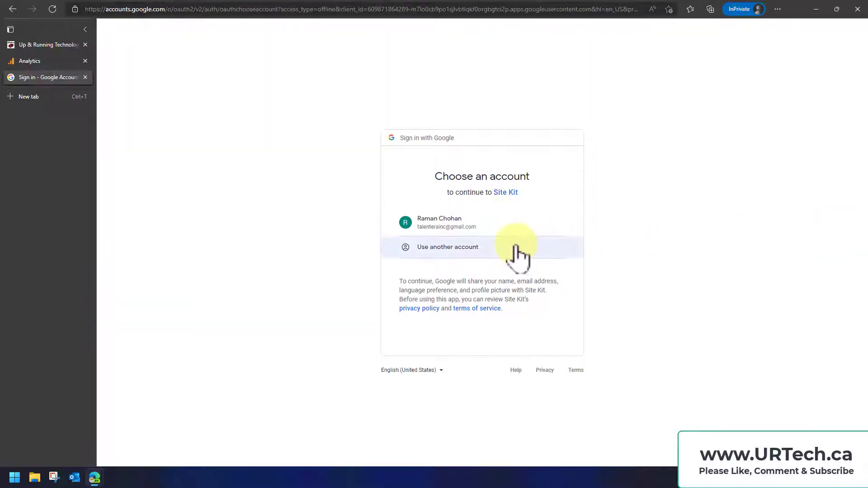
Choose the Google account and grant Site Kit access to Analytics data, Search Console data and the list of sites and domains
left_click(454, 226)
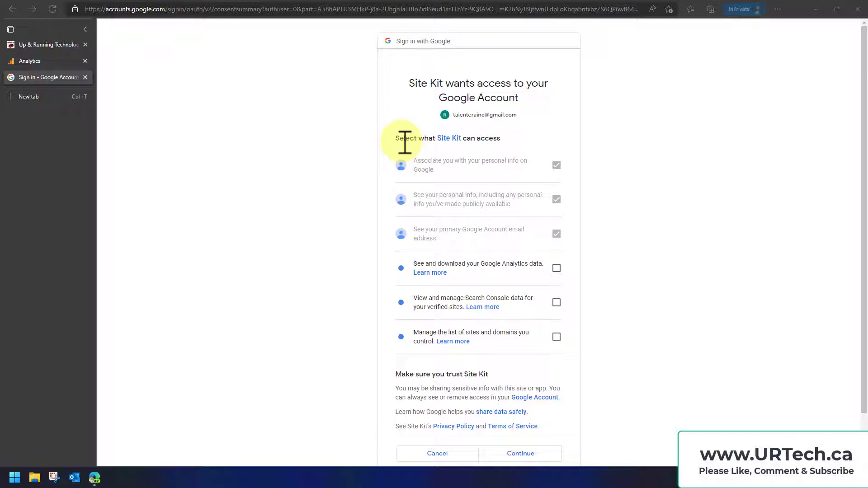
left_click(556, 268)
left_click(556, 302)
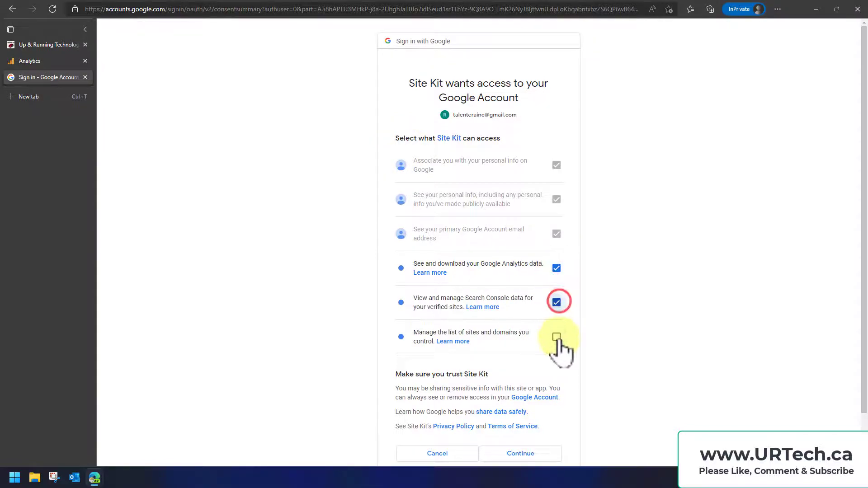
left_click(556, 337)
scroll(538, 384, "down", 1)
left_click(523, 401)
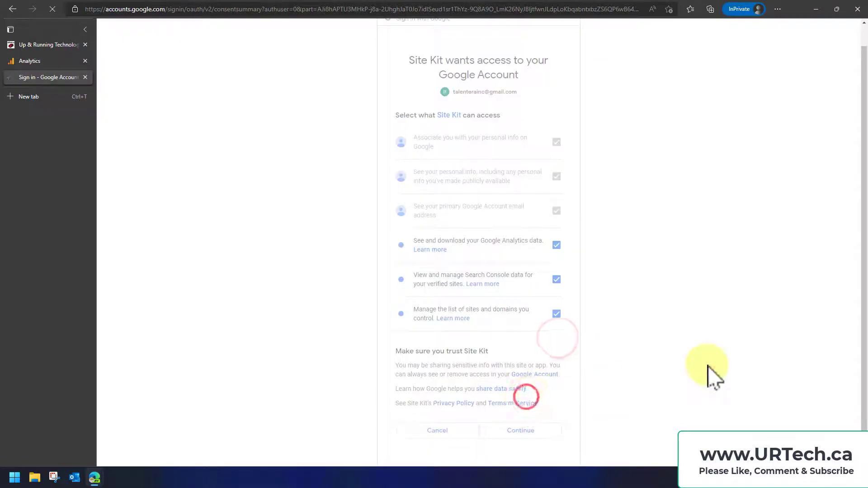
Complete the Site Kit setup stages, allowing dashboard metrics, setting up Search Console and proceeding to the Google Analytics setup
left_click(226, 202)
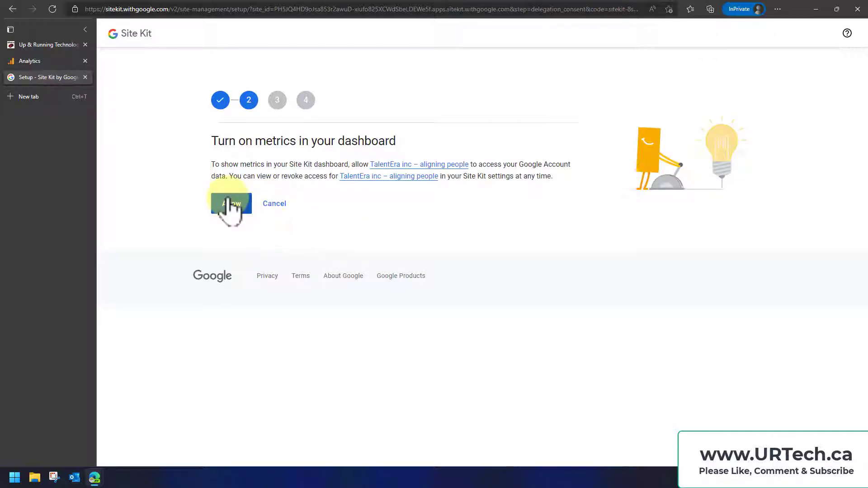
left_click(228, 199)
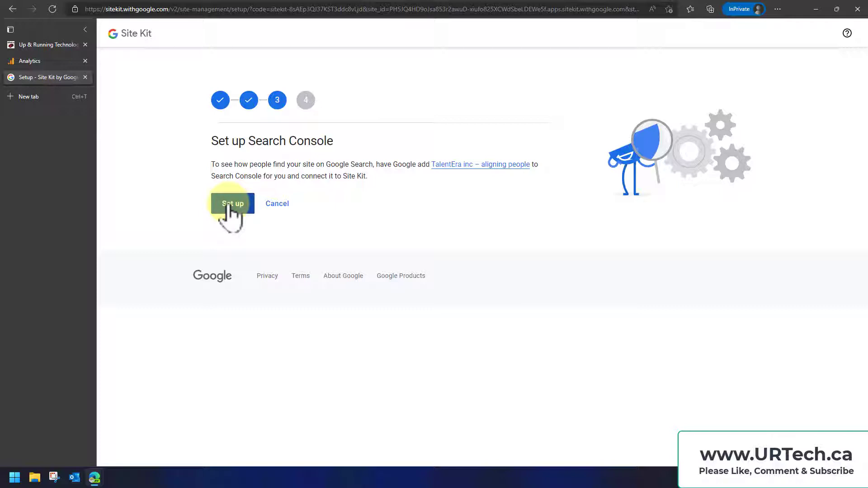
left_click(229, 204)
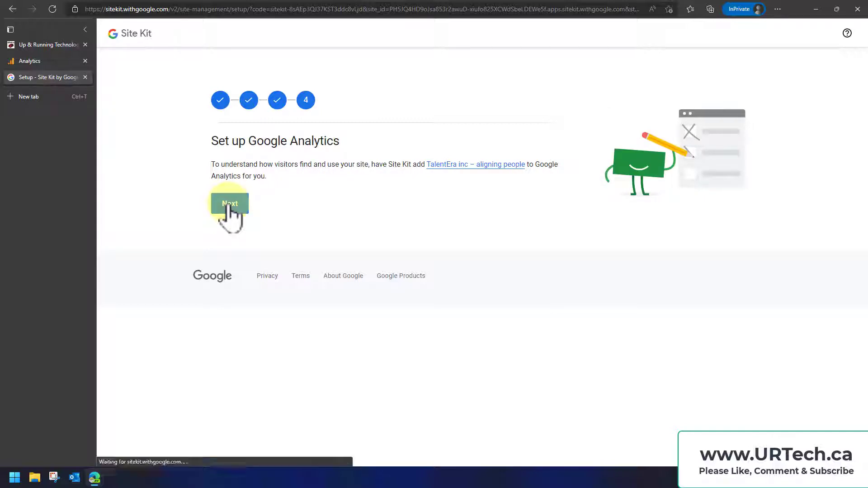
left_click(229, 203)
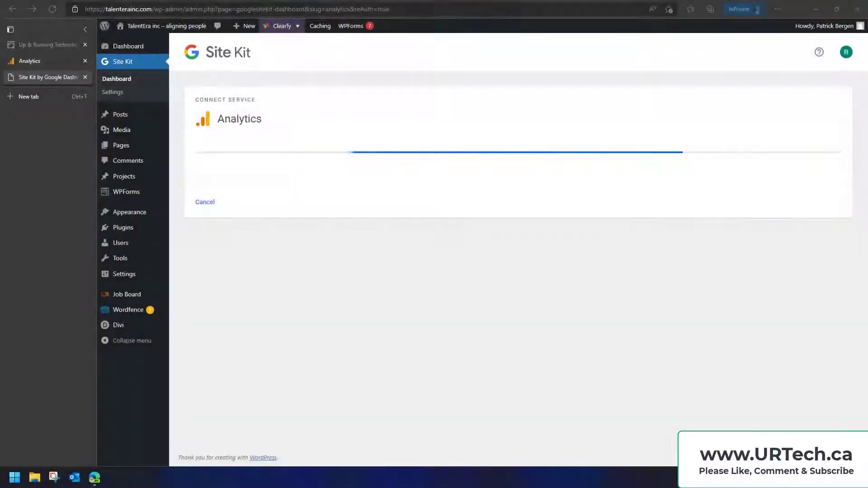
Select the existing Analytics account and the TalenteraInc.com property for Site Kit, and submit the Analytics configuration
left_click(276, 177)
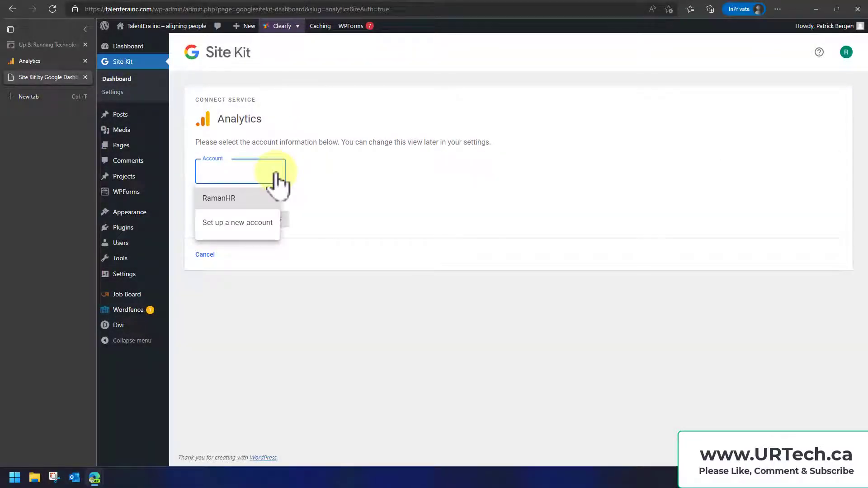
left_click(217, 199)
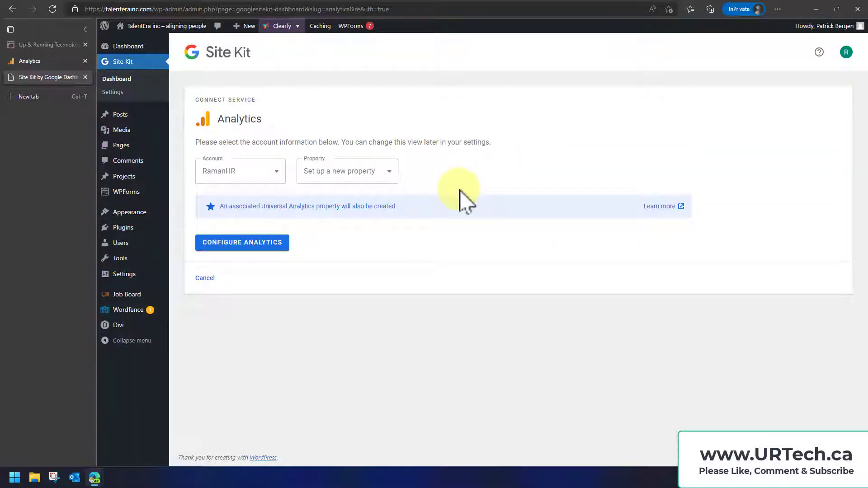
left_click(382, 171)
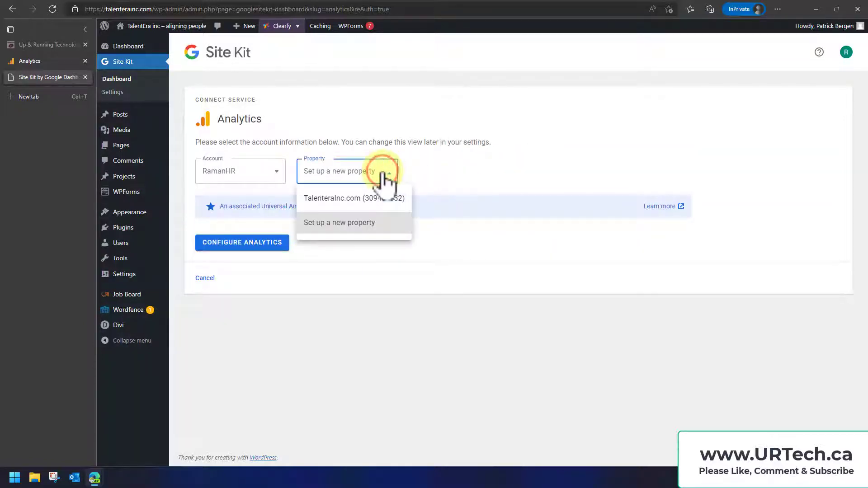
left_click(382, 199)
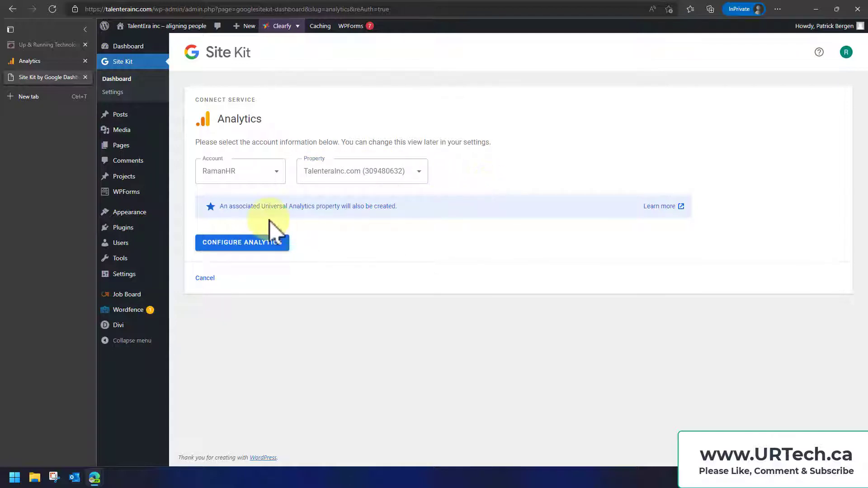
left_click(252, 243)
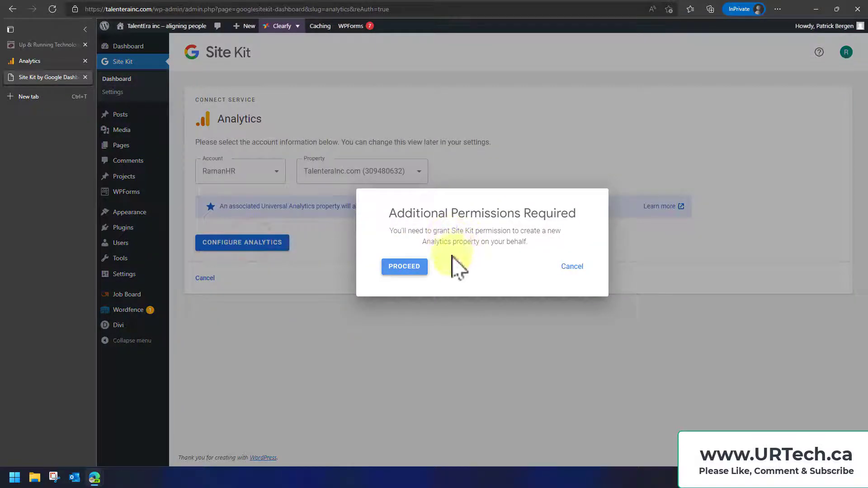
Grant Site Kit the additional permission to edit Google Analytics management entities, and dismiss the setup completion notice
left_click(405, 267)
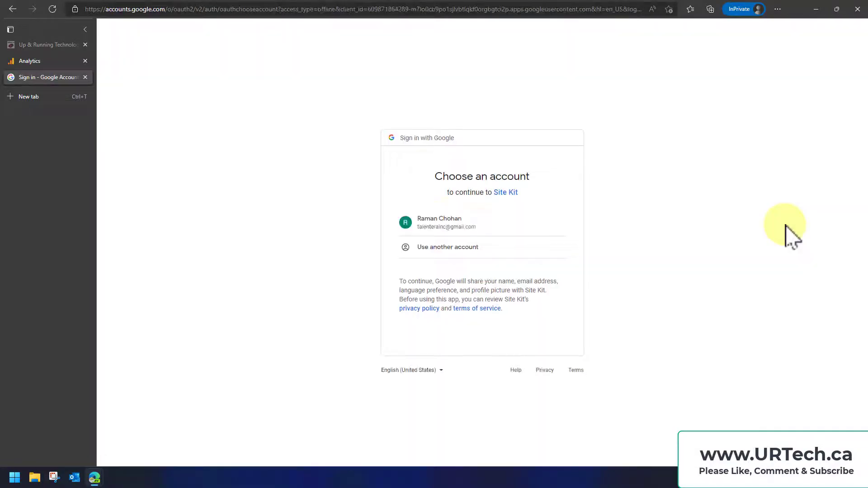
left_click(439, 223)
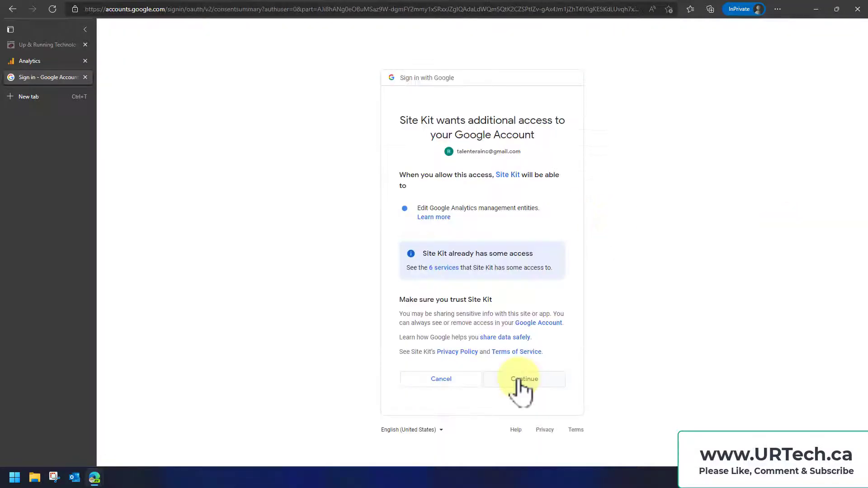
left_click(520, 380)
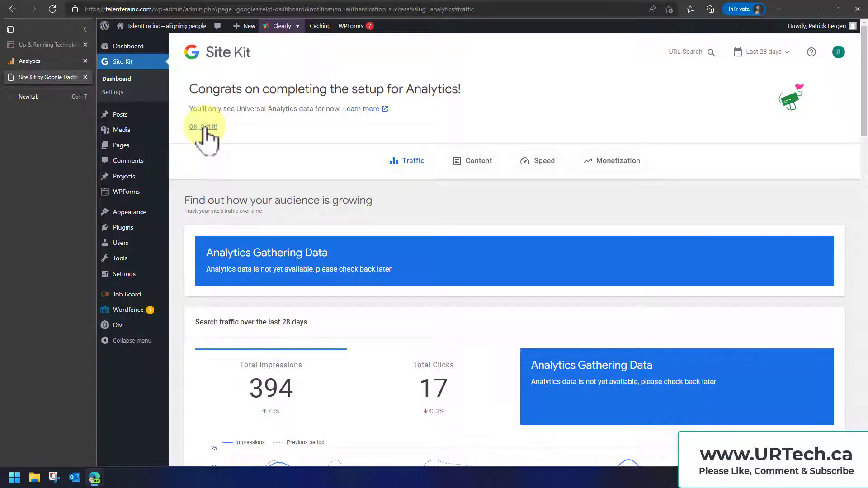
left_click(204, 127)
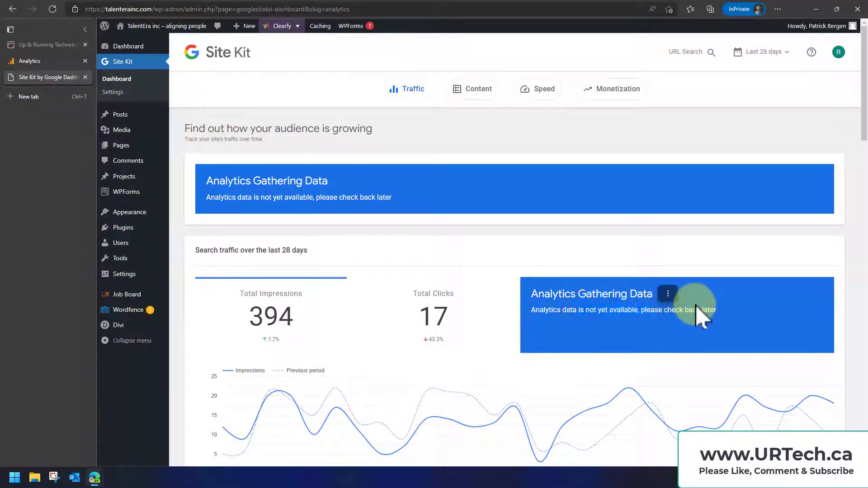
Examine the search traffic chart and the Analytics data status on the Site Kit dashboard
scroll(637, 309, "down", 4)
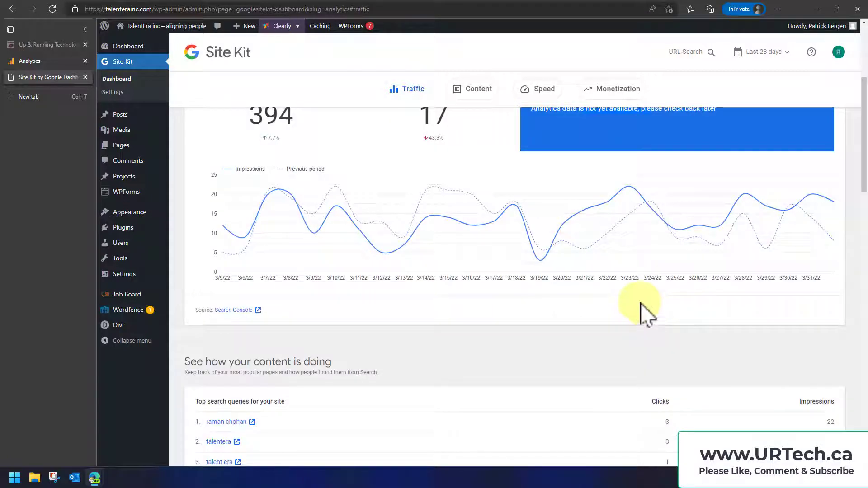
scroll(642, 289, "up", 4)
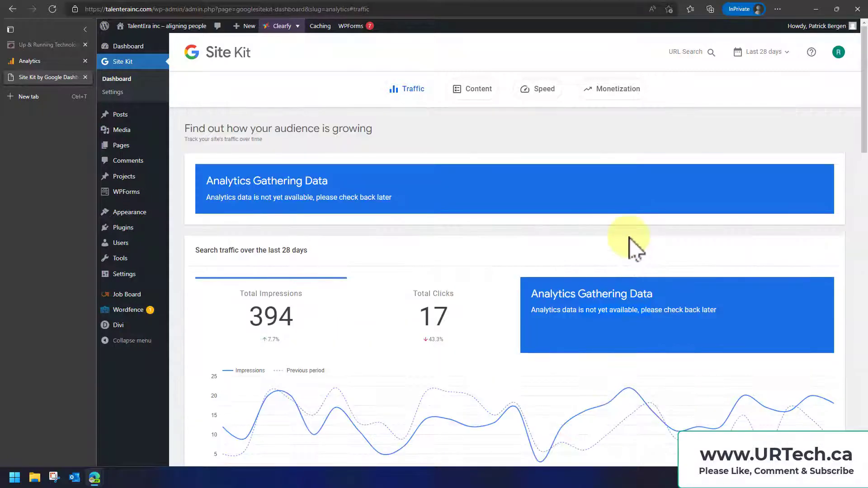
left_click_drag(579, 309, 651, 310)
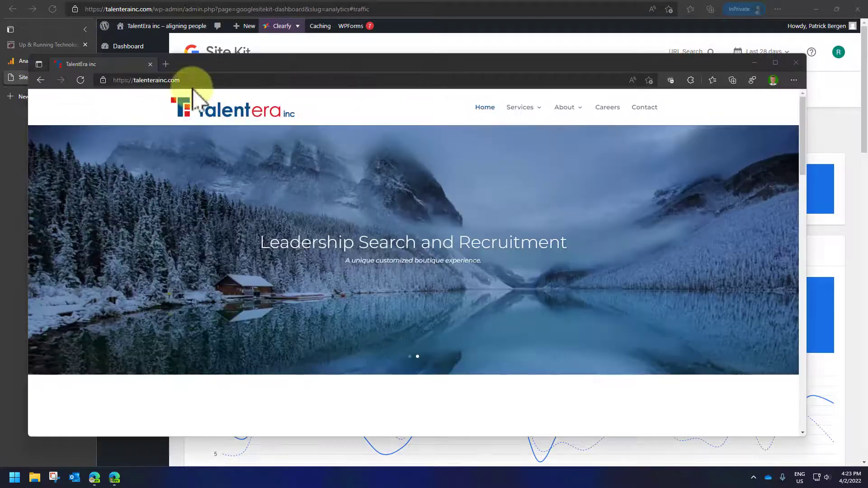
Browse talenterainc.com in a separate window, visiting Careers, Home, Contact and Leadership Search and Recruitment, reload the Contact page, and close the window
mouse_move(528, 108)
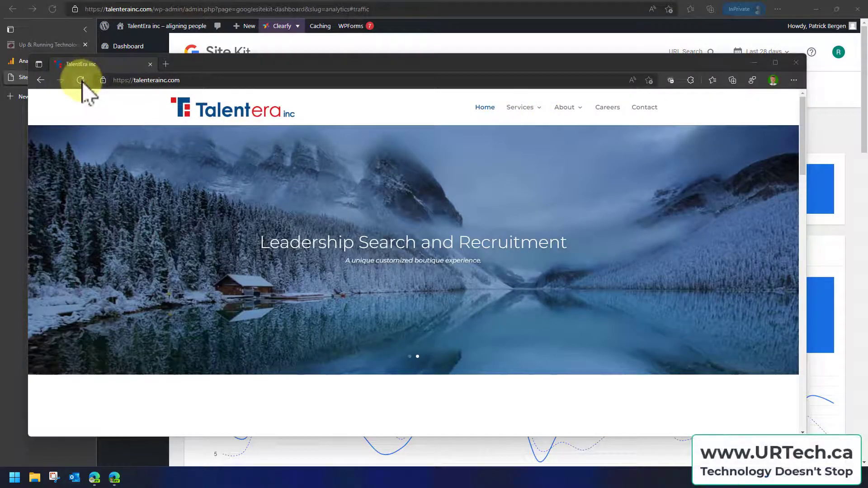
left_click(80, 80)
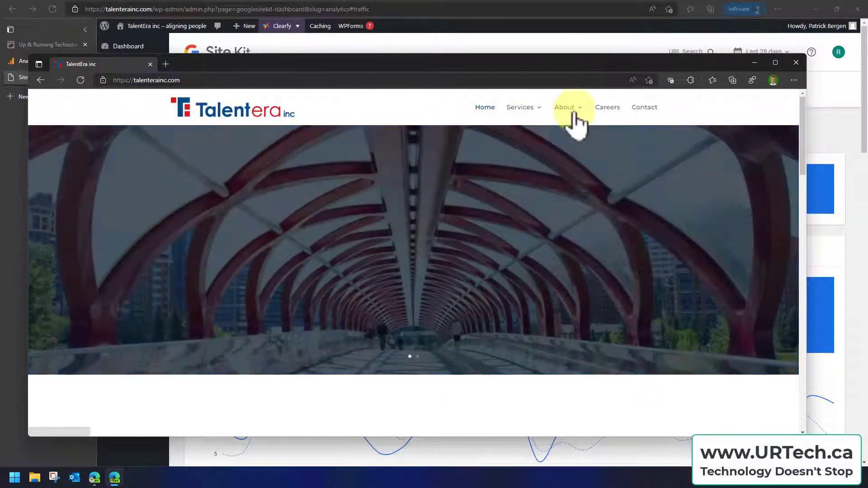
left_click(572, 110)
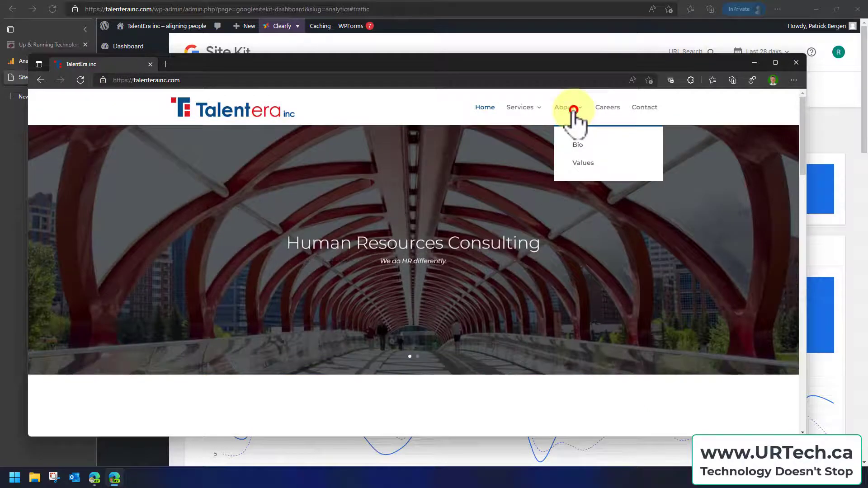
left_click(609, 111)
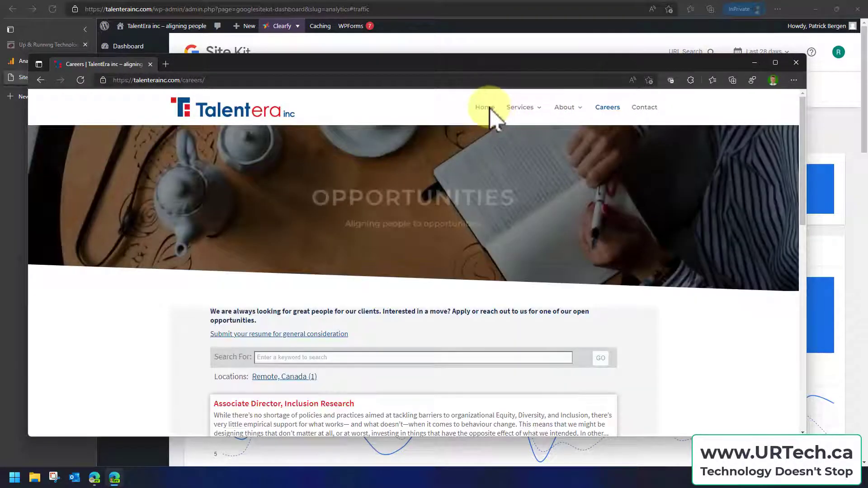
left_click(488, 114)
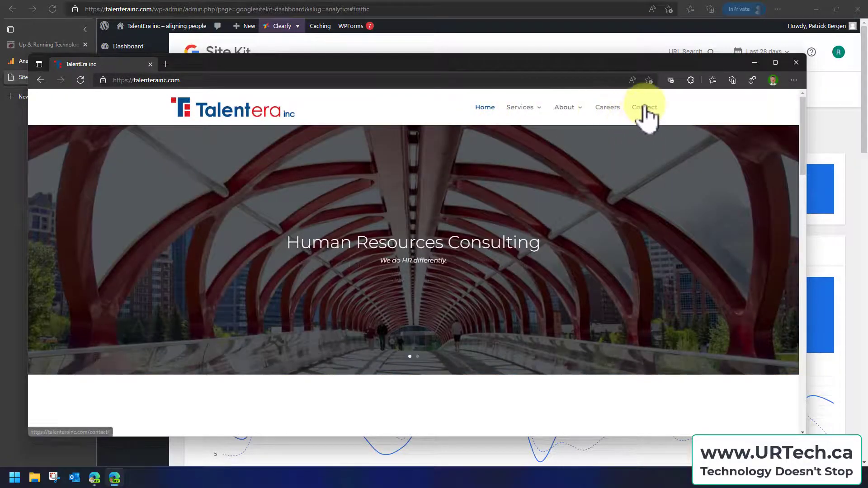
left_click(644, 108)
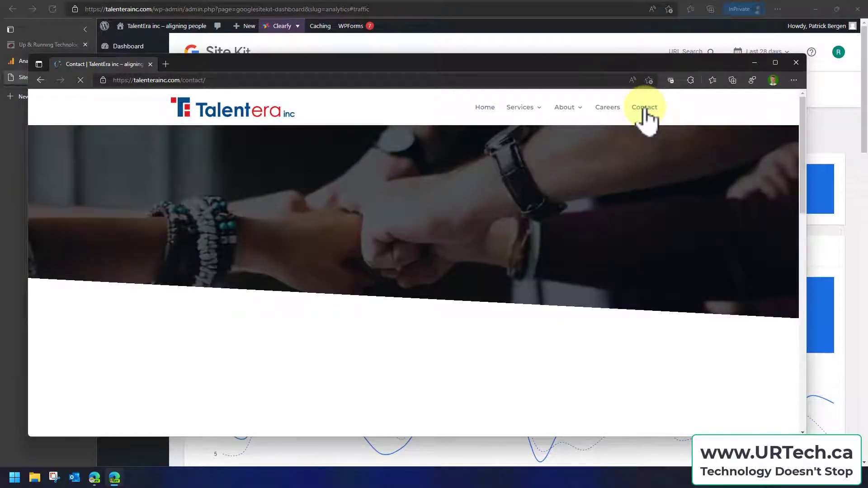
mouse_move(524, 110)
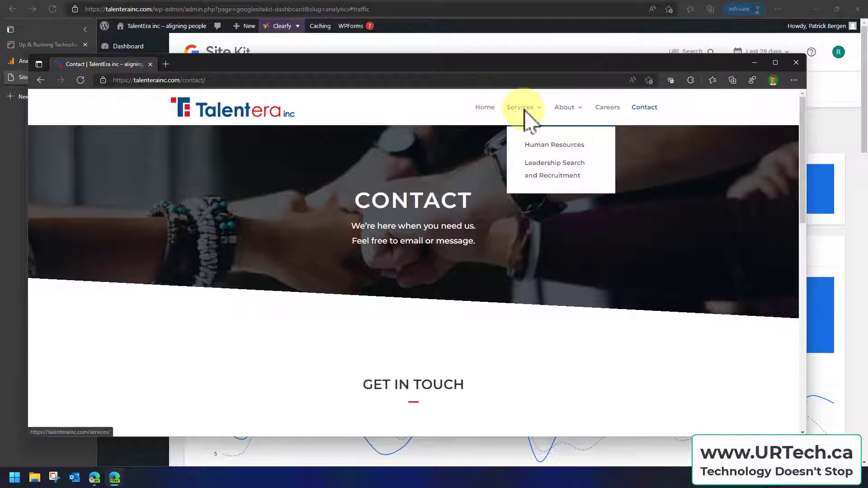
left_click(533, 162)
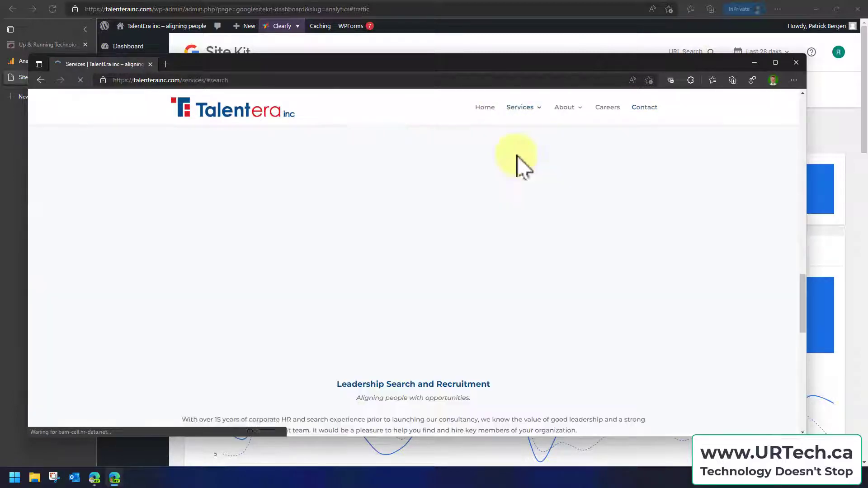
left_click(40, 80)
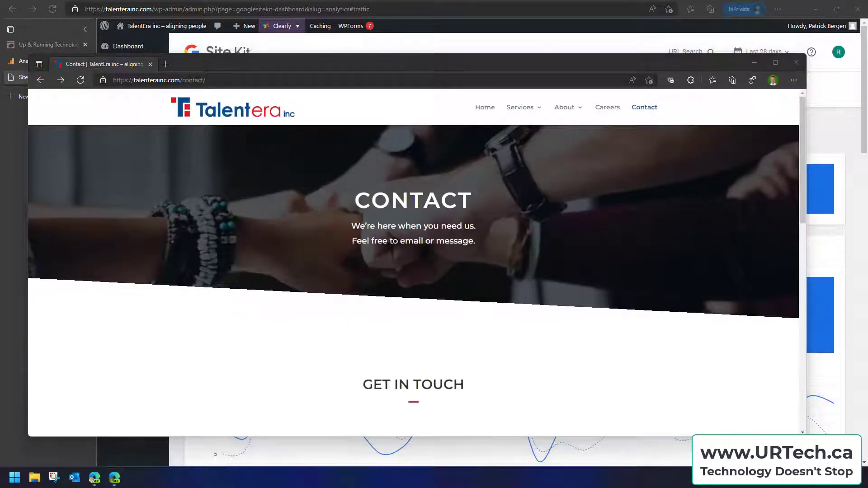
left_click(81, 81)
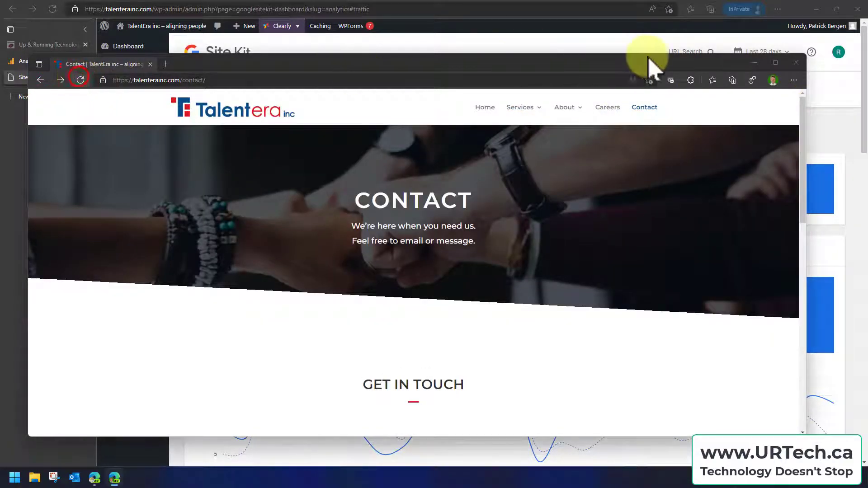
left_click(796, 62)
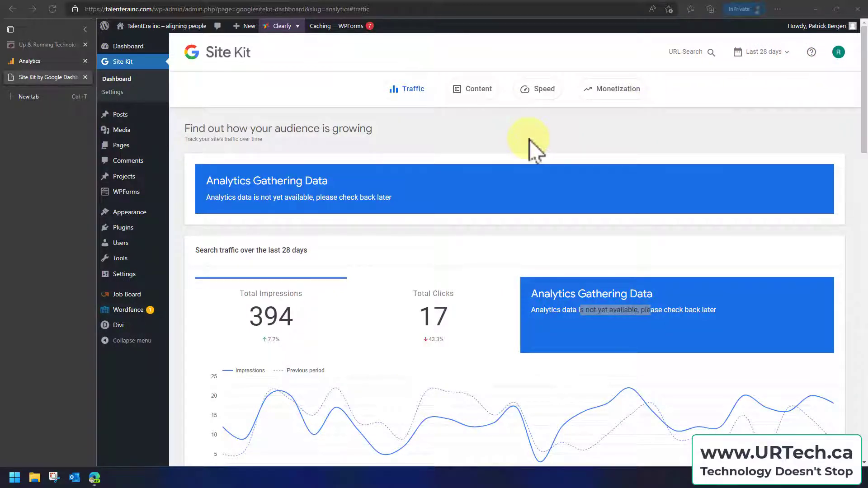
Reopen the Site Kit dashboard and review its traffic, content, speed and monetization sections
left_click(600, 305)
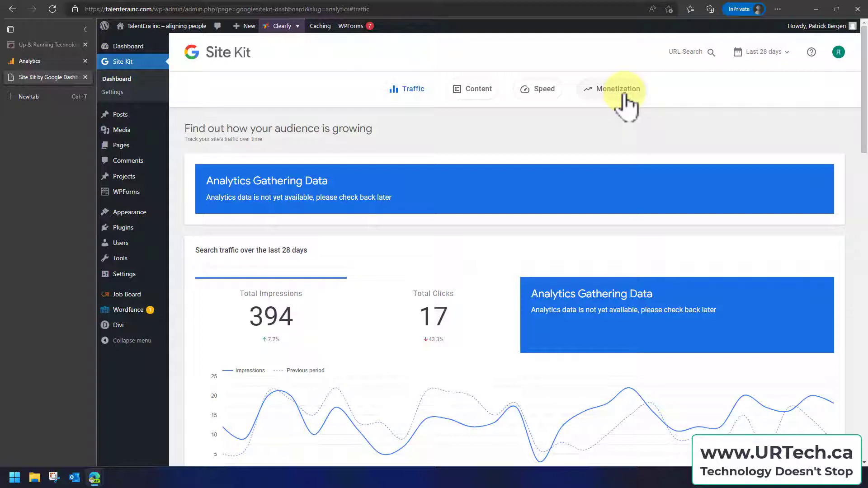
left_click(116, 78)
scroll(451, 174, "down", 8)
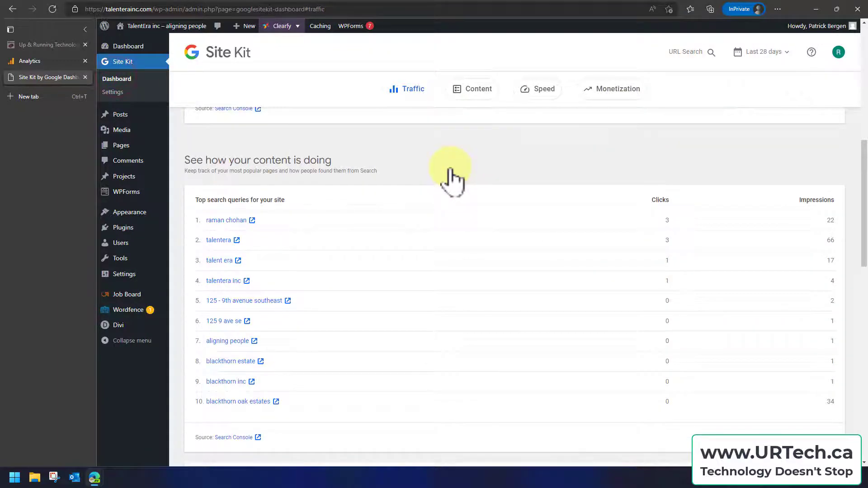
scroll(452, 177, "down", 4)
scroll(451, 170, "down", 3)
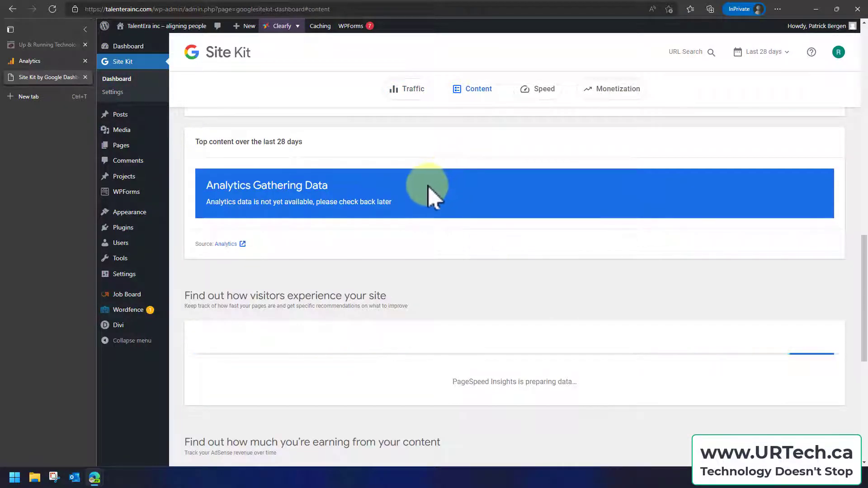
scroll(410, 219, "down", 2)
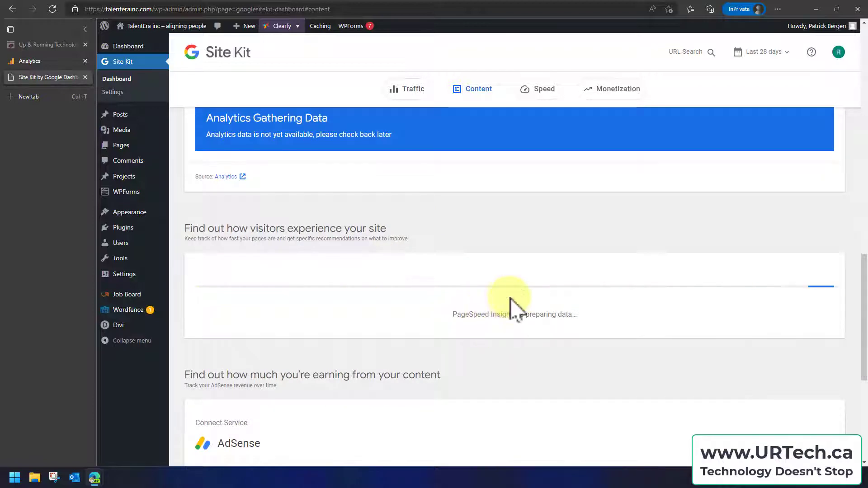
scroll(514, 304, "down", 3)
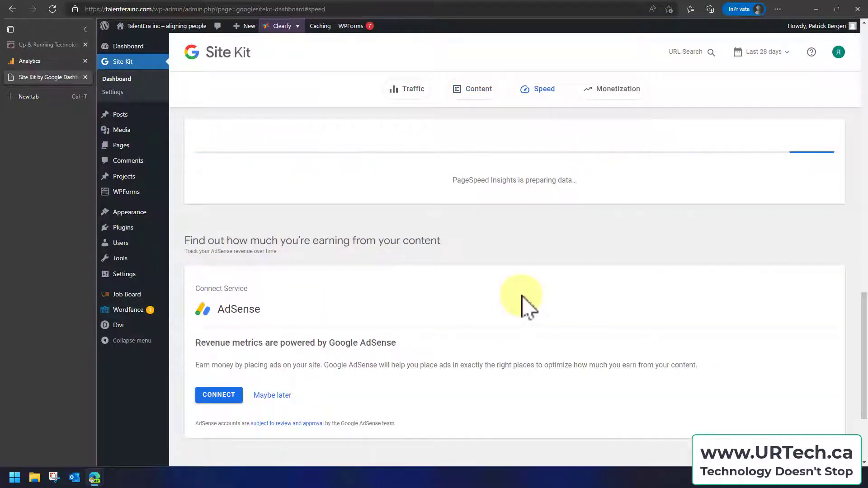
left_click_drag(271, 310, 218, 311)
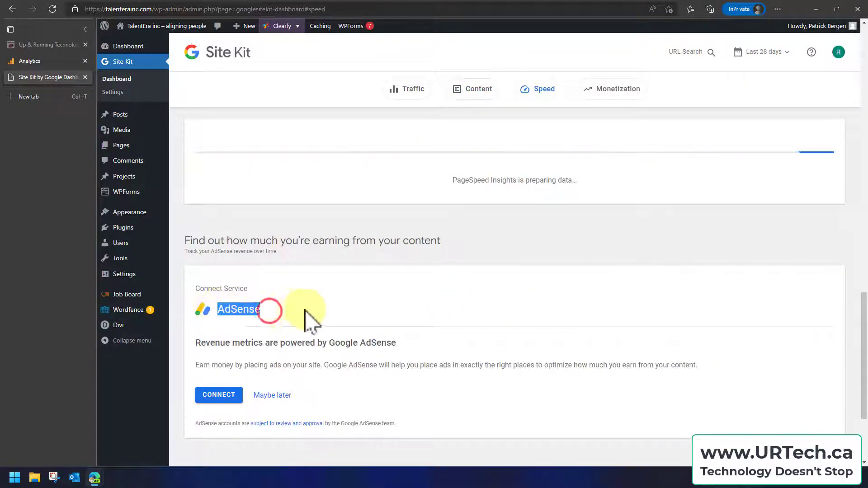
left_click(333, 308)
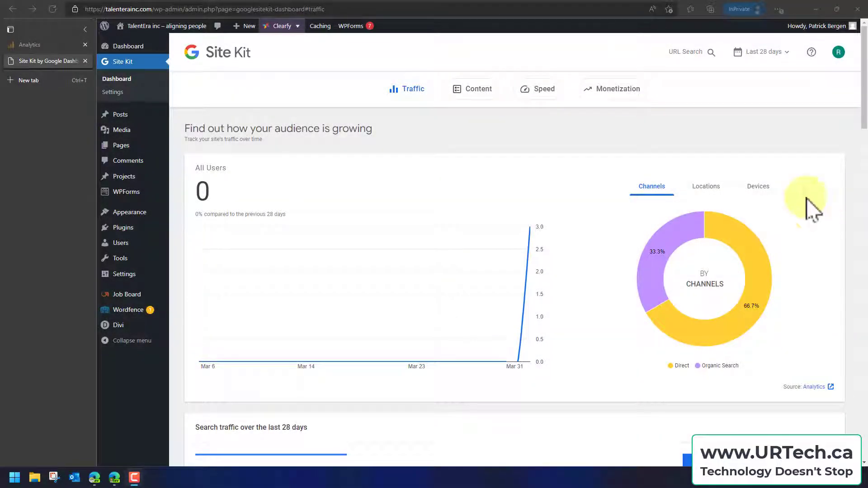
Examine the Site Kit audience breakdown by channels, locations and devices
mouse_move(710, 233)
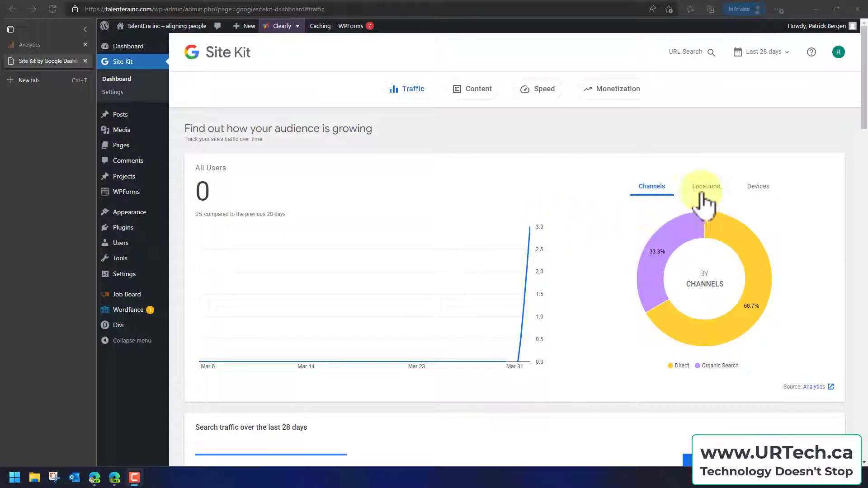
mouse_move(677, 244)
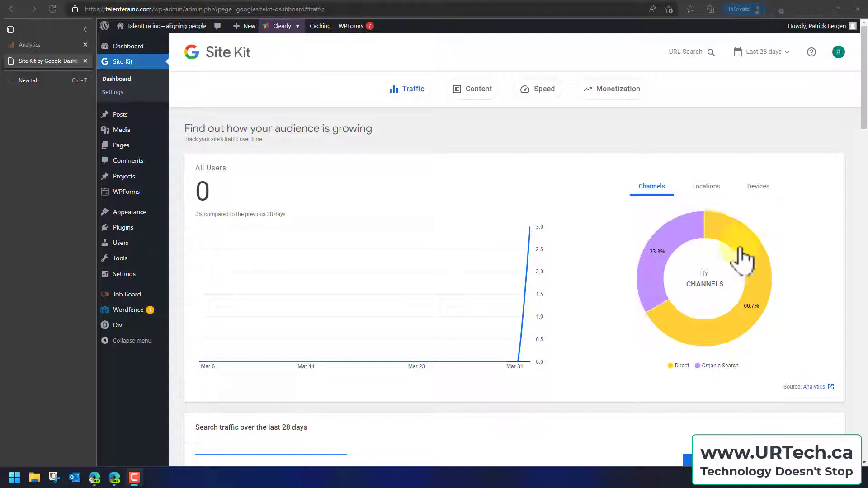
mouse_move(754, 259)
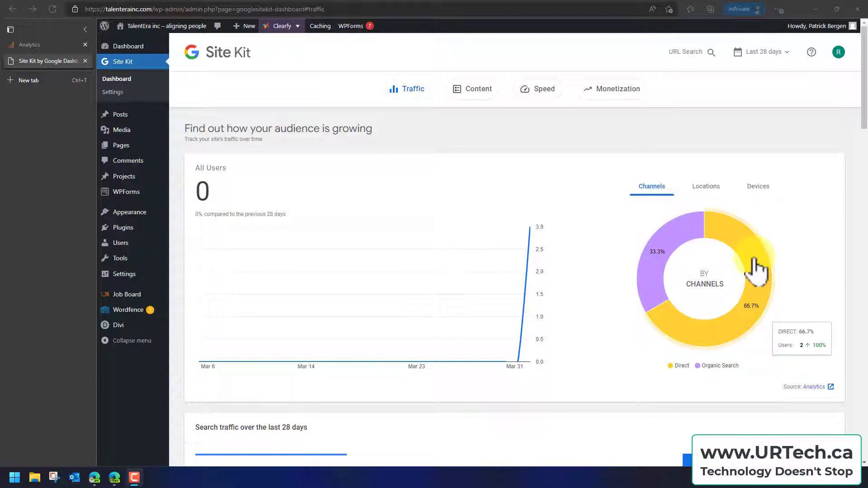
left_click(703, 187)
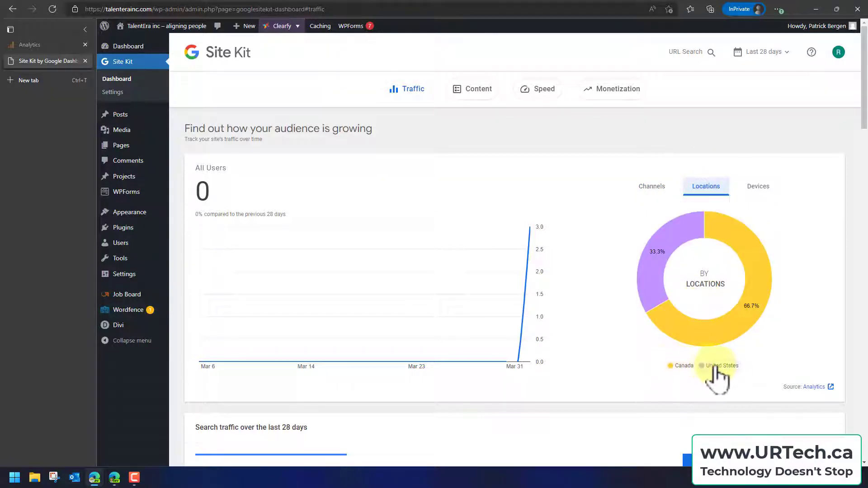
left_click(756, 188)
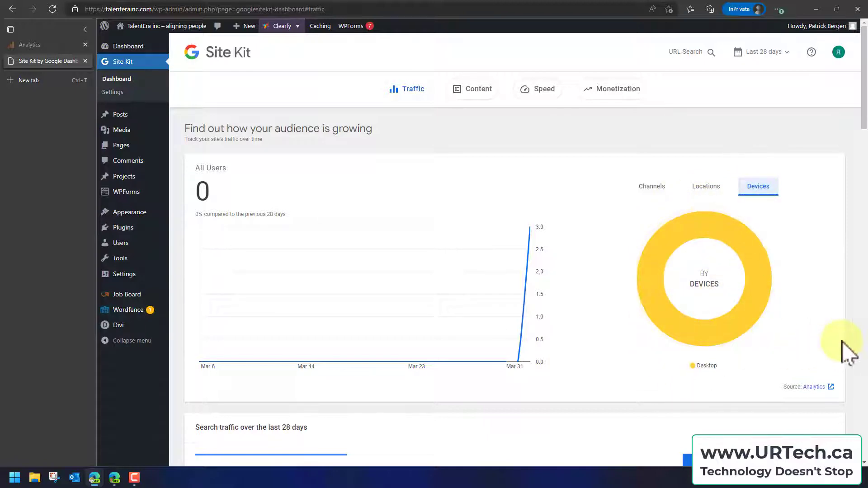
Review the top search queries in Site Kit's content section, and return to the traffic overview
left_click(480, 91)
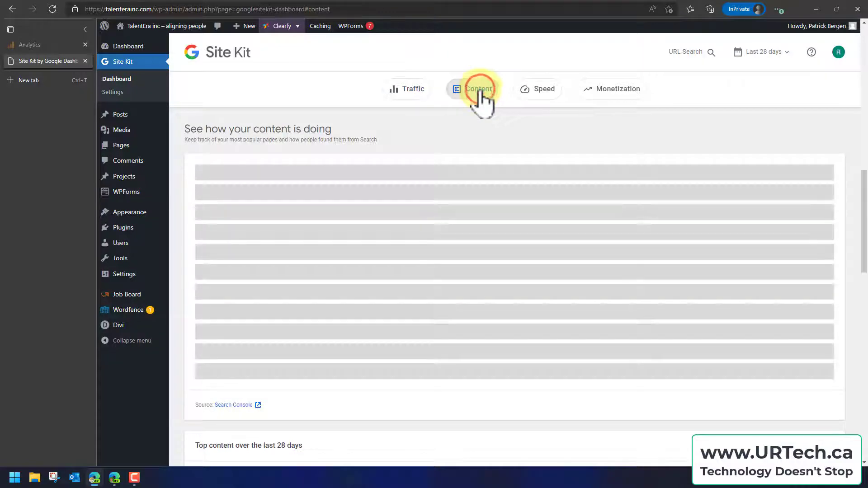
left_click_drag(864, 189, 862, 171)
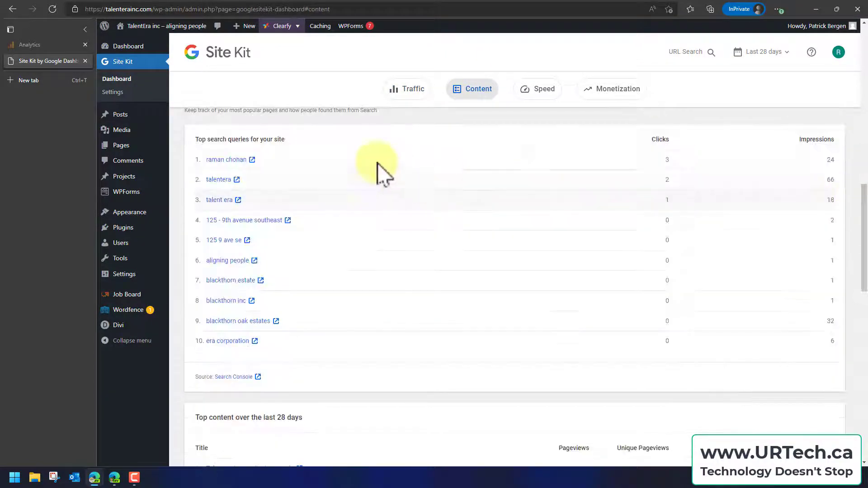
left_click_drag(863, 223, 856, 68)
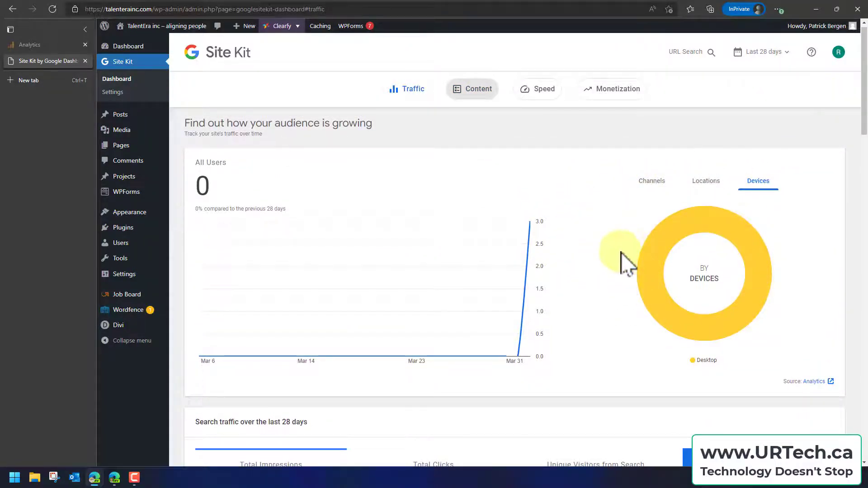
Switch to Google Analytics and choose Business & industrial as the industry category in the TalenteraInc.com property settings
left_click(28, 45)
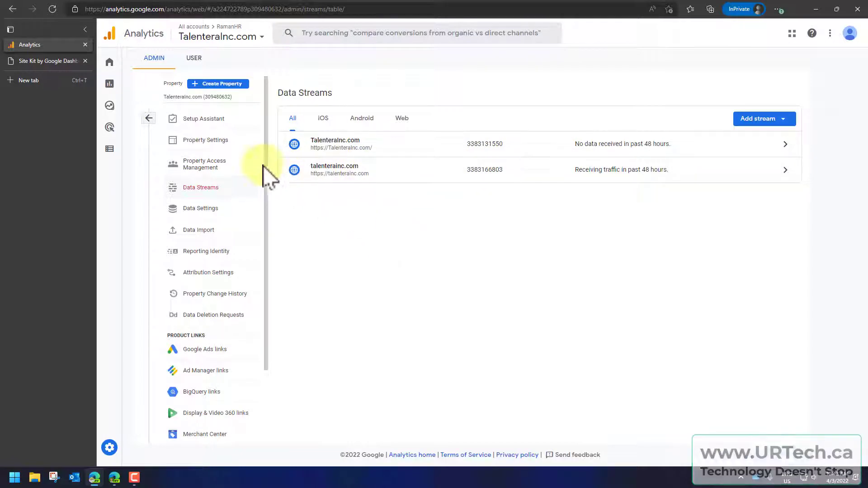
left_click(209, 140)
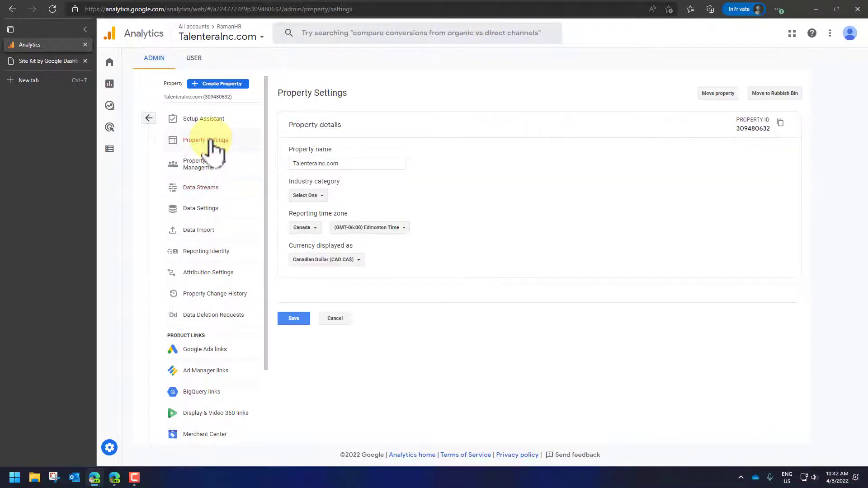
left_click(322, 195)
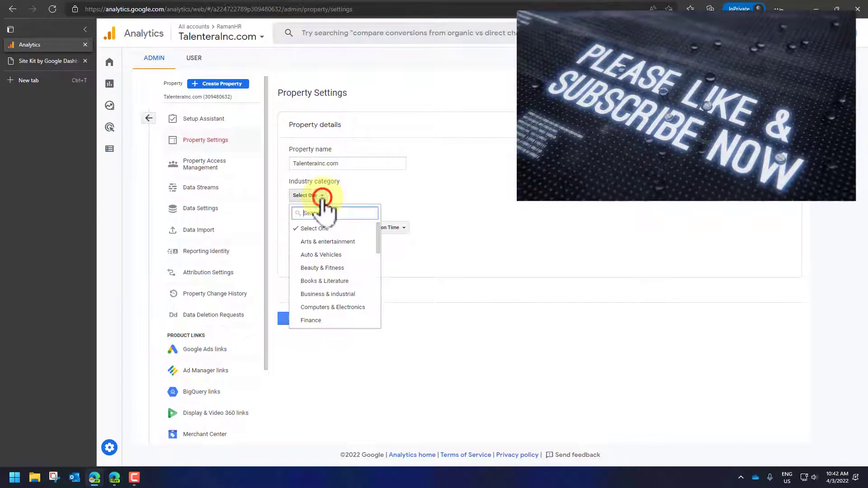
scroll(375, 244, "down", 1)
scroll(385, 246, "up", 3)
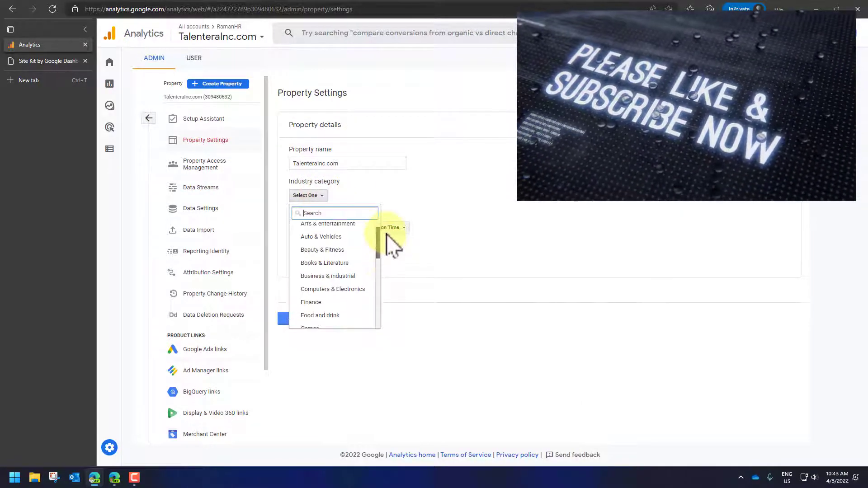
left_click(343, 278)
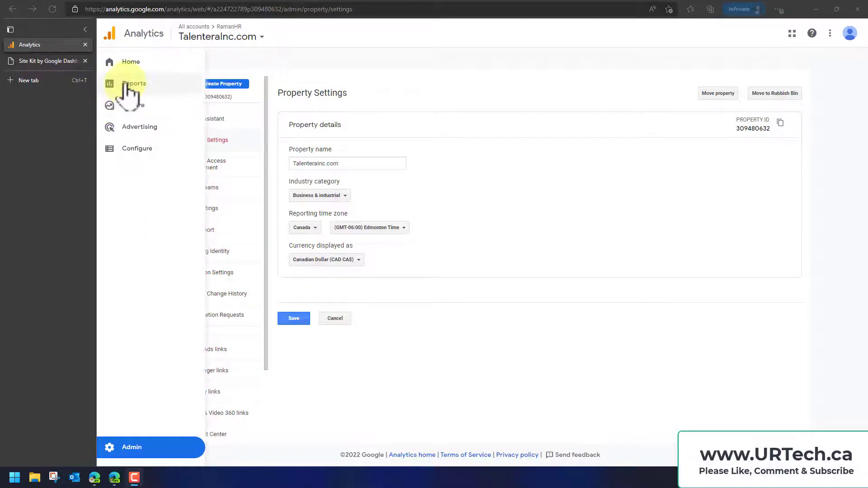
Open the Reports snapshot for TalenteraInc.com and review its new user, session, country, activity, retention, page and event cards
left_click(128, 85)
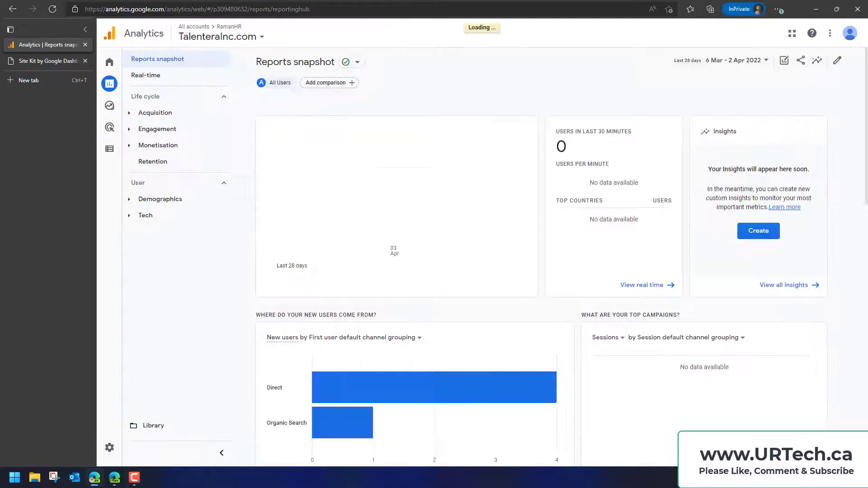
scroll(731, 311, "down", 5)
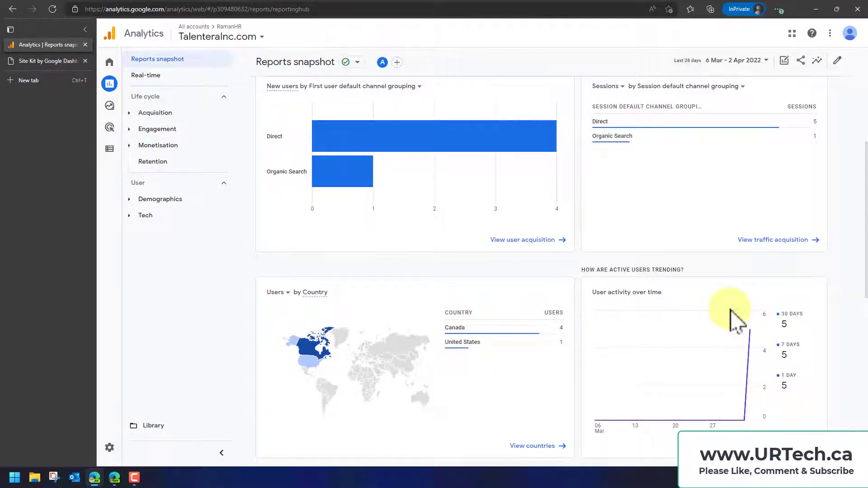
scroll(731, 312, "down", 3)
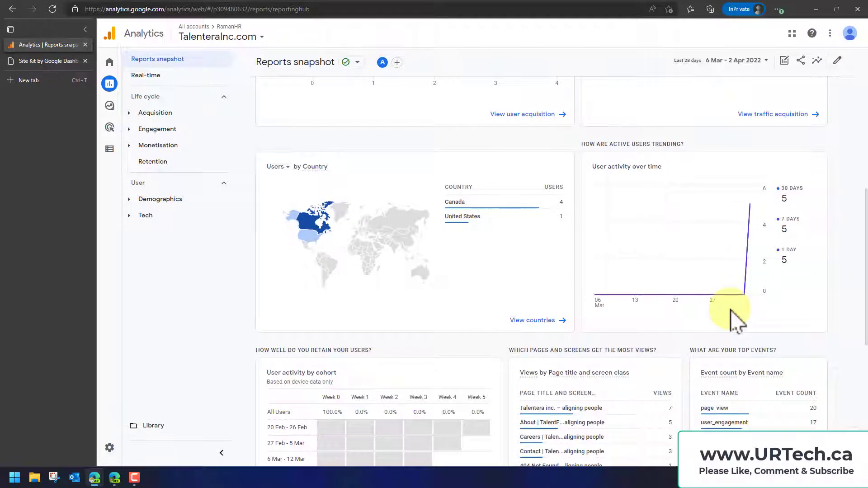
scroll(731, 312, "down", 3)
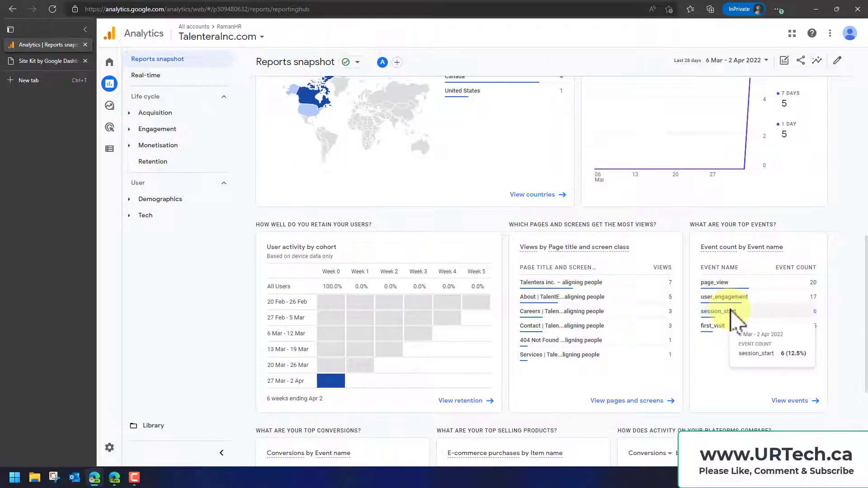
scroll(731, 311, "up", 7)
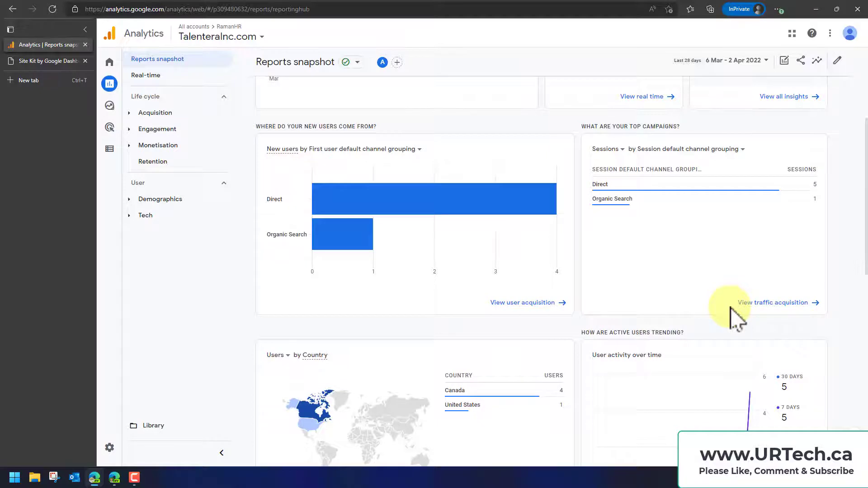
Look over the date range presets for the Reports snapshot, close them without changes, and open the user acquisition report
left_click(763, 59)
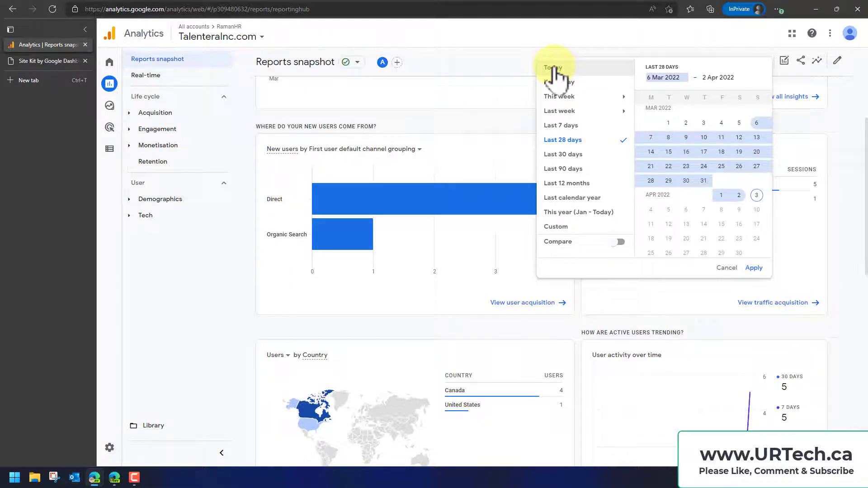
left_click(833, 242)
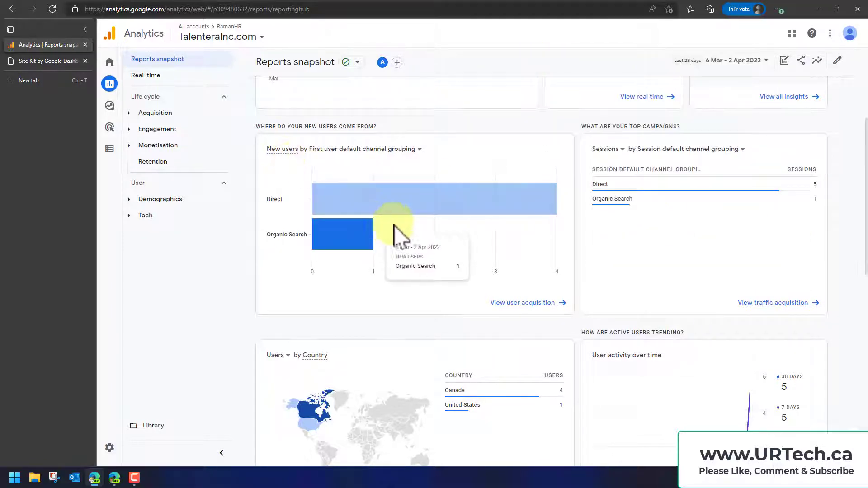
left_click(550, 302)
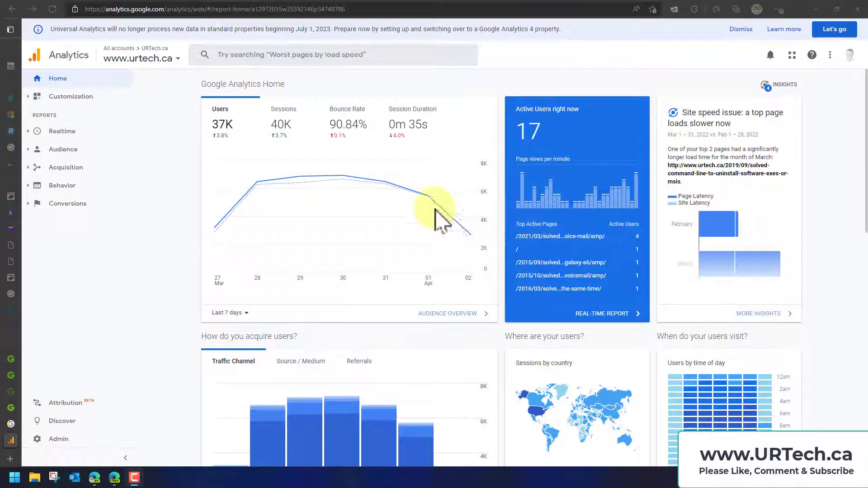
mouse_move(427, 202)
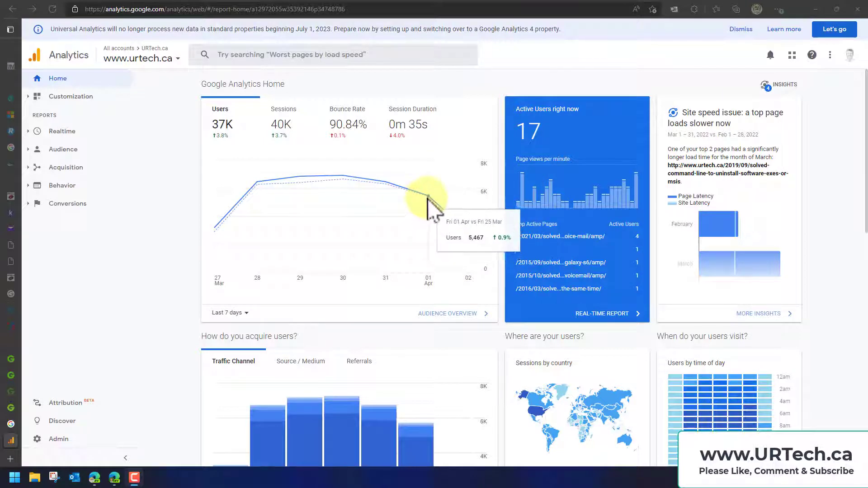
mouse_move(470, 236)
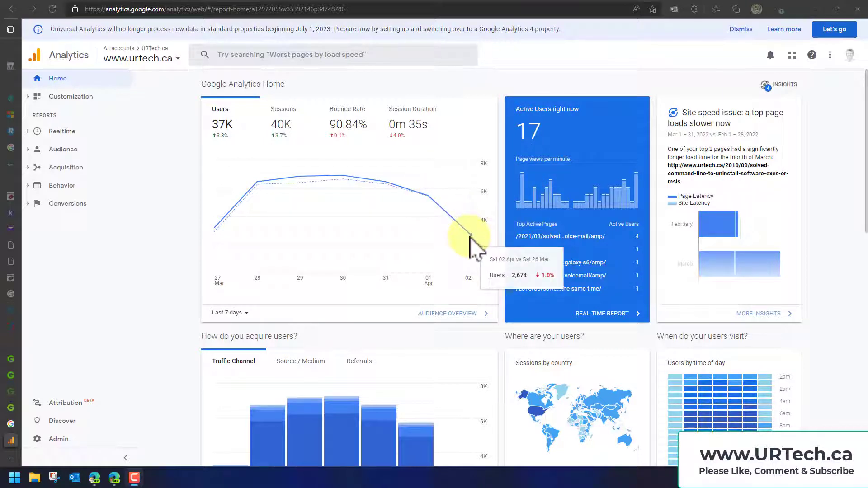
scroll(470, 235, "down", 4)
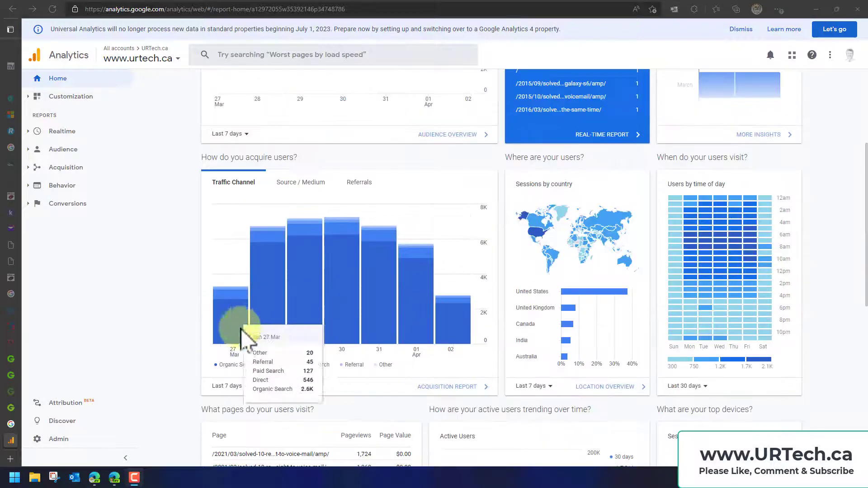
mouse_move(307, 357)
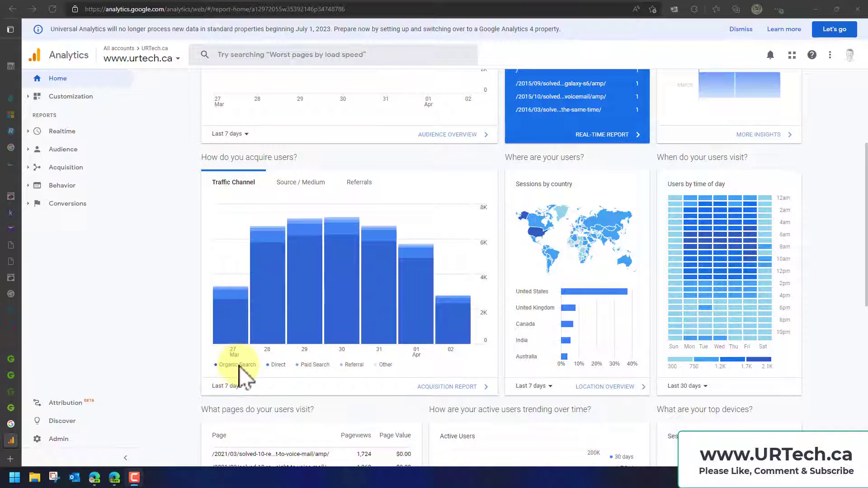
mouse_move(227, 333)
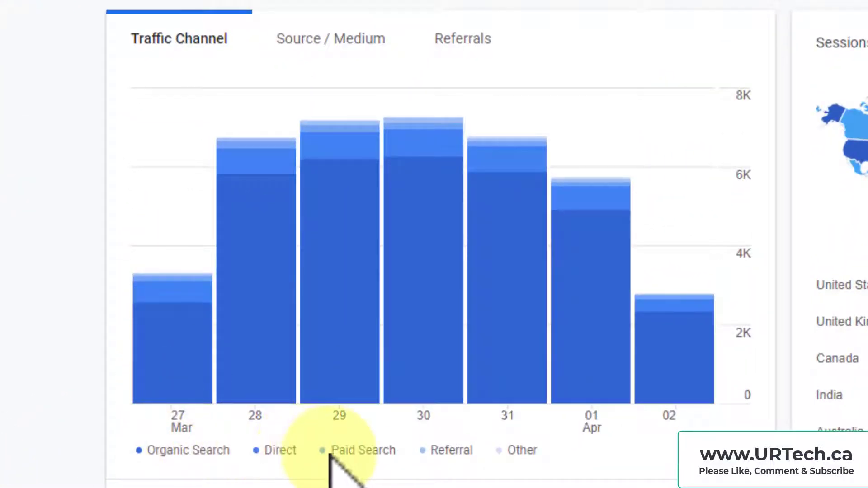
mouse_move(348, 194)
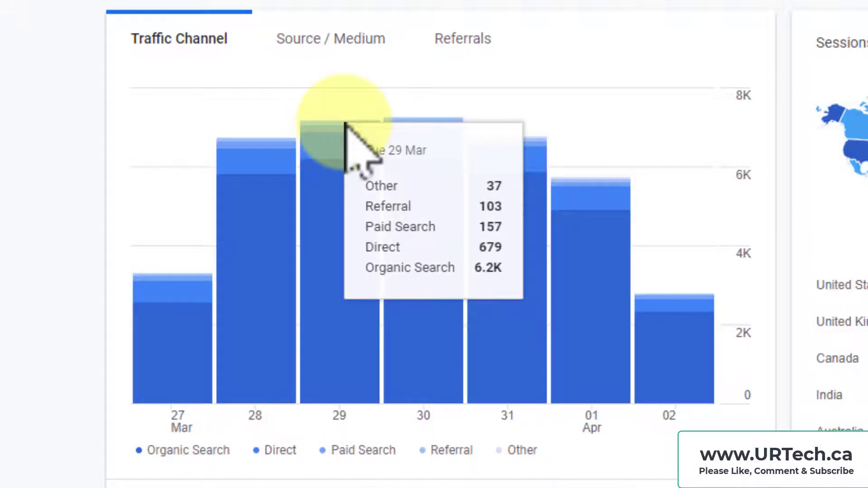
left_click(340, 39)
left_click(466, 39)
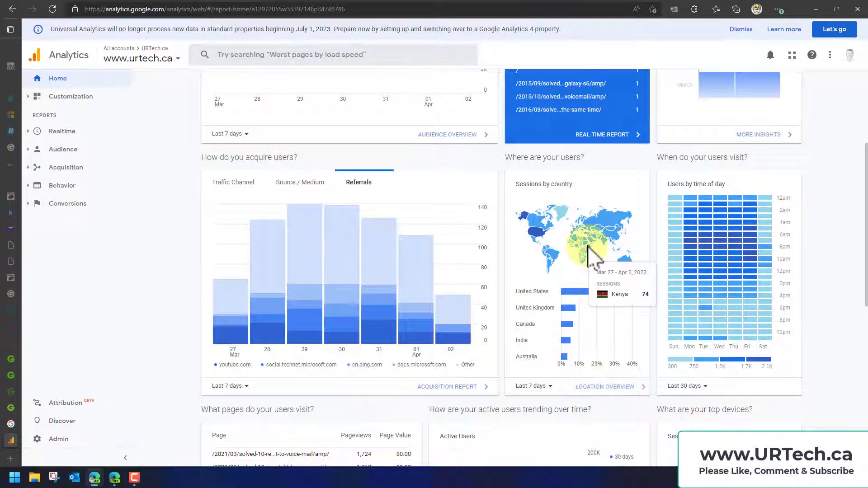
left_click(595, 388)
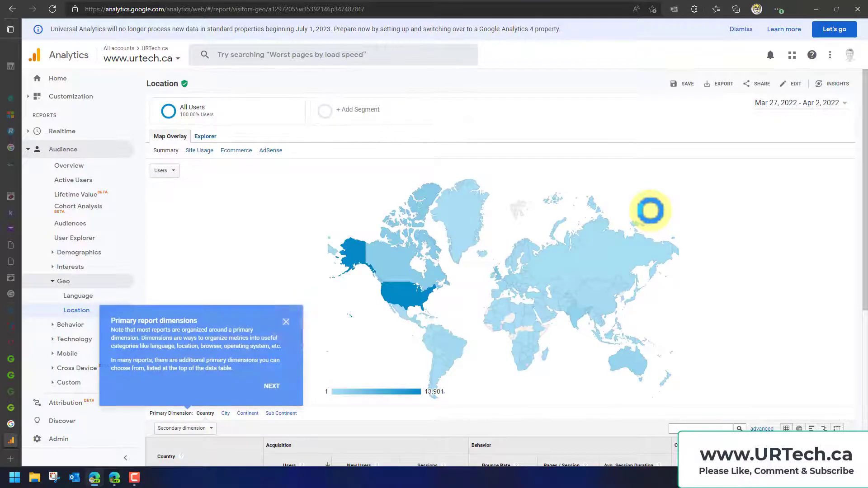
left_click(289, 322)
scroll(422, 322, "down", 4)
scroll(472, 314, "down", 2)
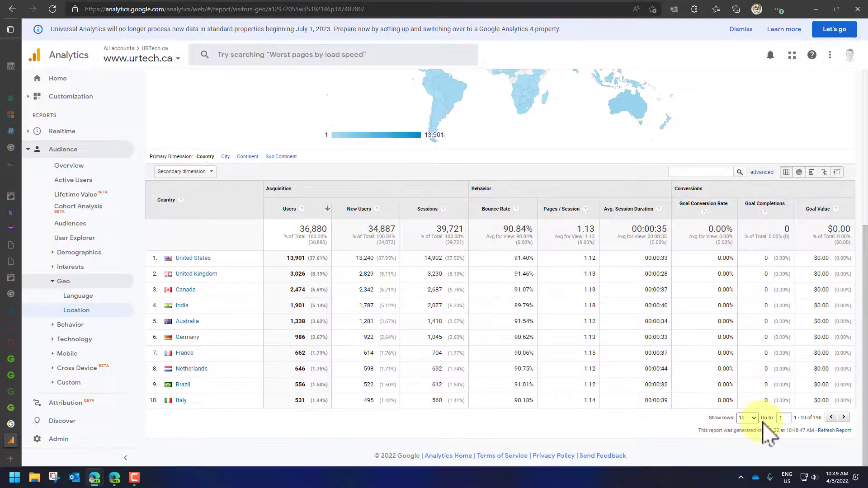
Show 50 rows in the country table and look through the longer list
left_click(750, 418)
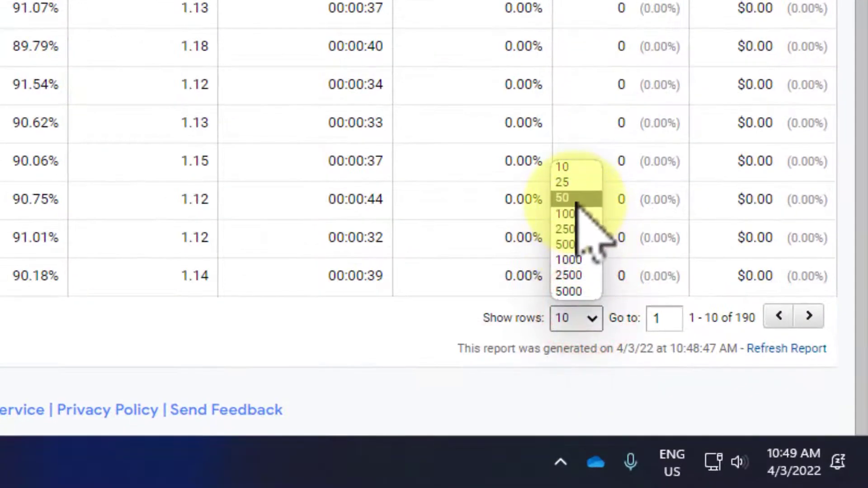
left_click(587, 212)
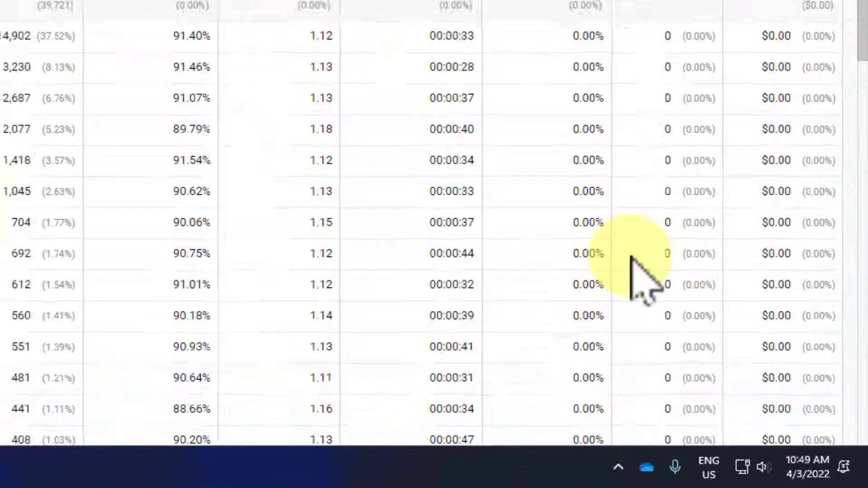
scroll(621, 369, "down", 4)
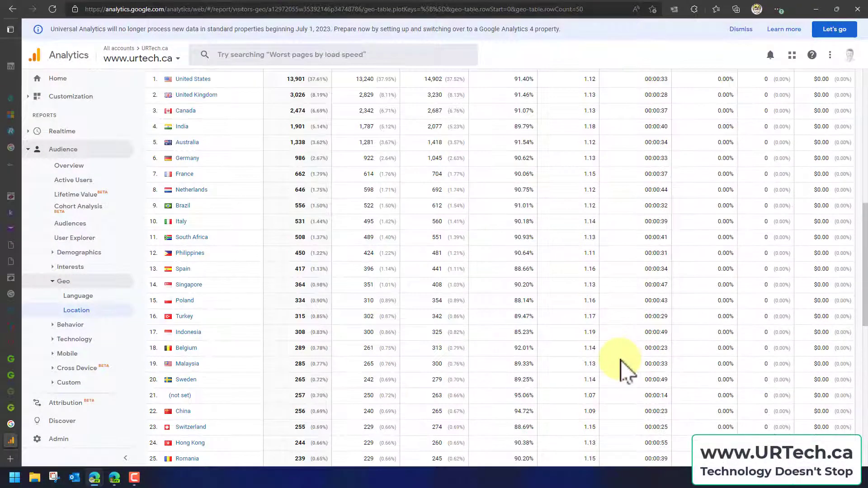
Read through the rest of the 50-row country table in the Location report and return to the map
scroll(622, 368, "down", 3)
scroll(627, 371, "down", 5)
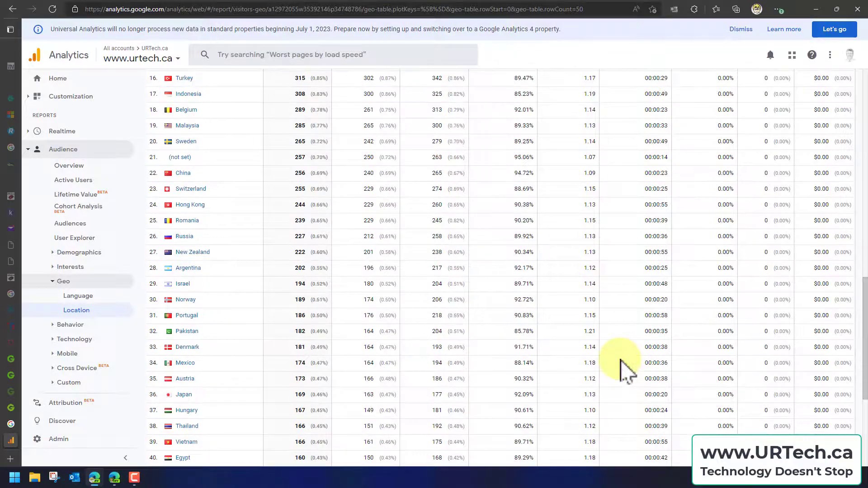
scroll(626, 371, "down", 2)
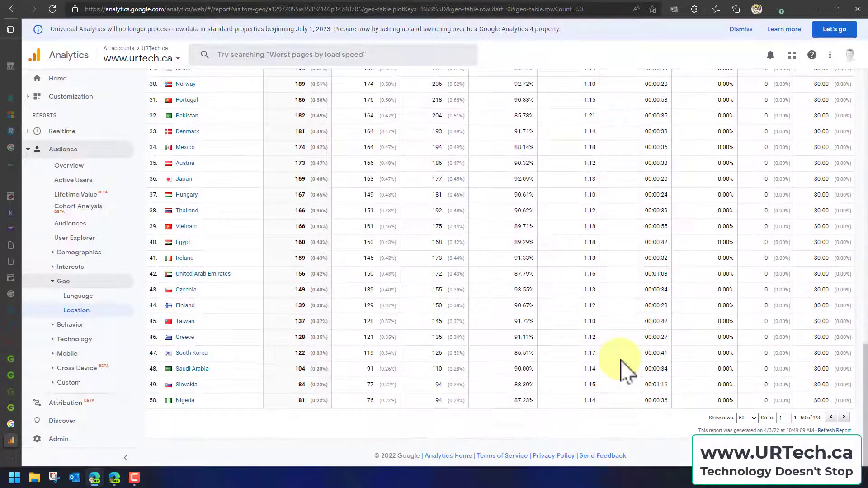
scroll(624, 368, "up", 15)
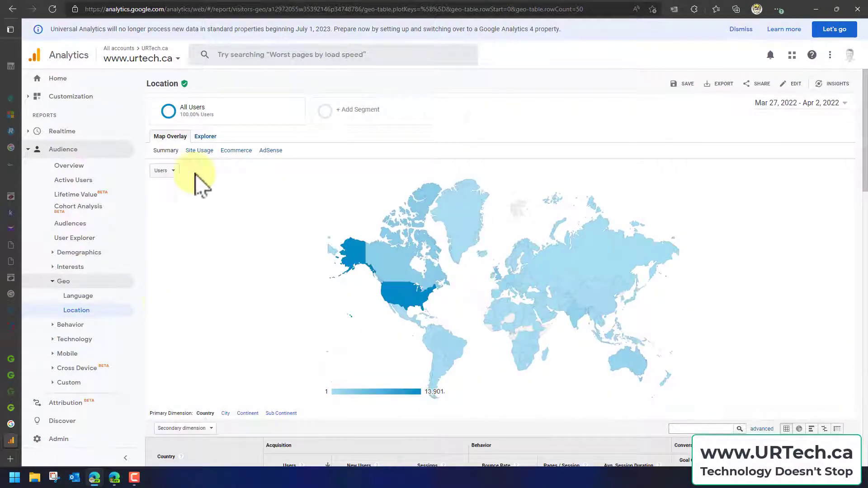
Open the Browser & OS report for the site's audience technology and look it over, including the Network report
left_click(53, 339)
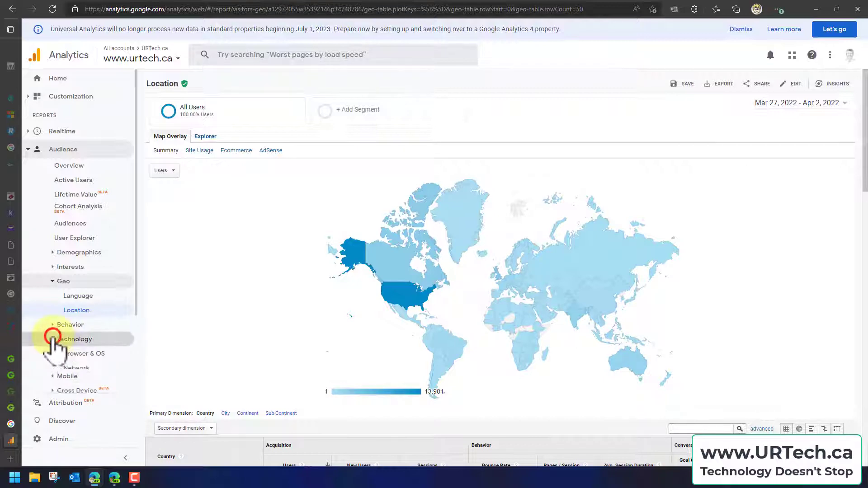
left_click(68, 352)
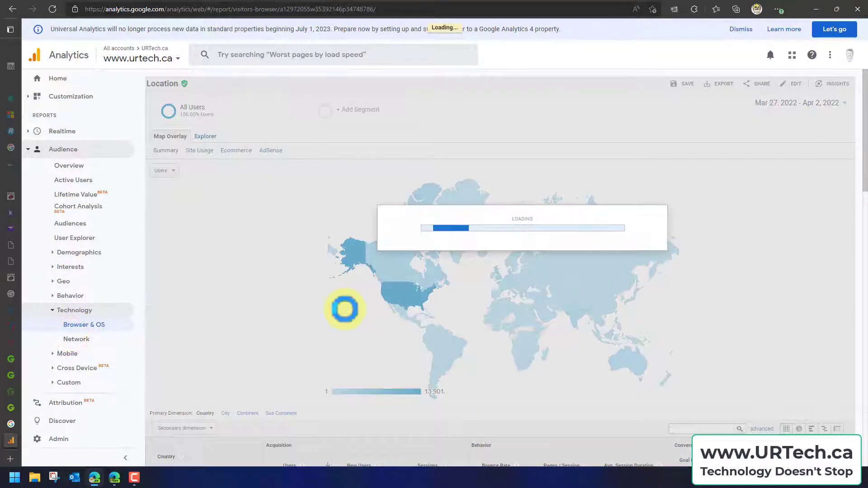
scroll(281, 280, "down", 3)
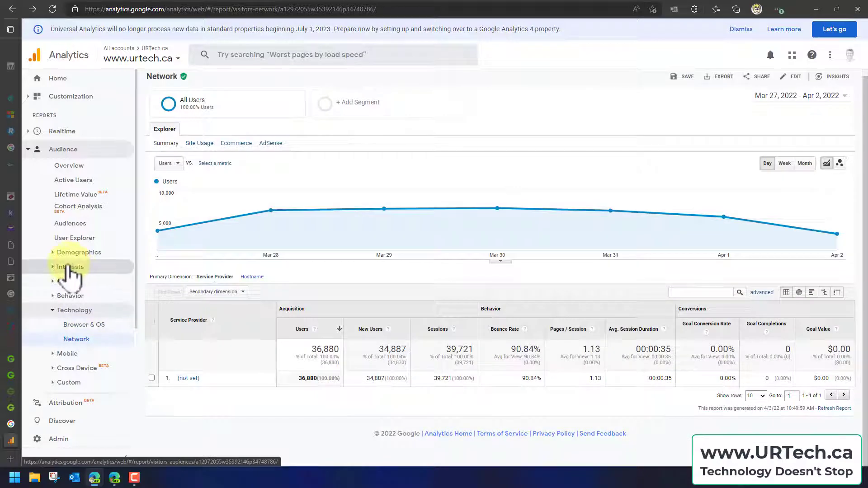
Open the audience Interests overview and examine the affinity, in-market and other categories, highlighting the affinity share of total users
left_click(69, 266)
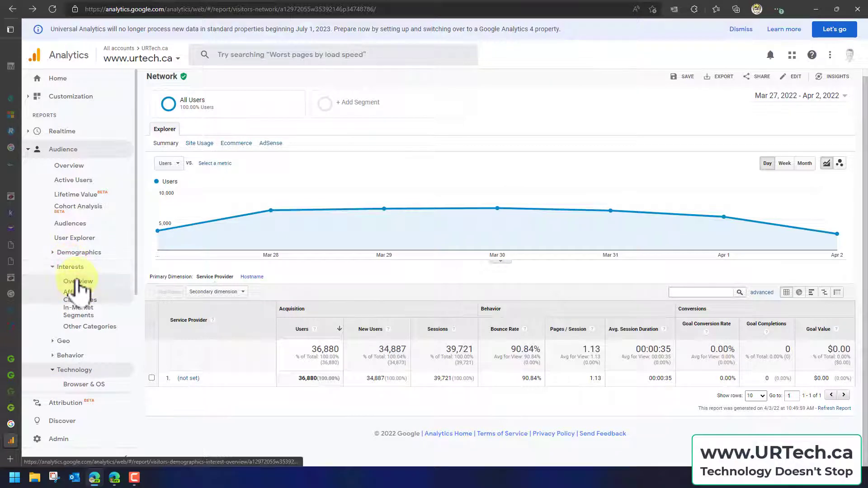
left_click(77, 279)
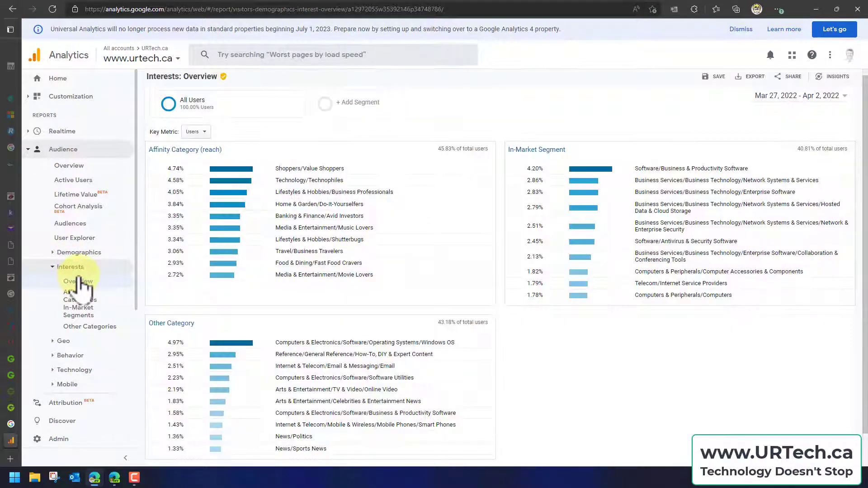
scroll(508, 363, "down", 1)
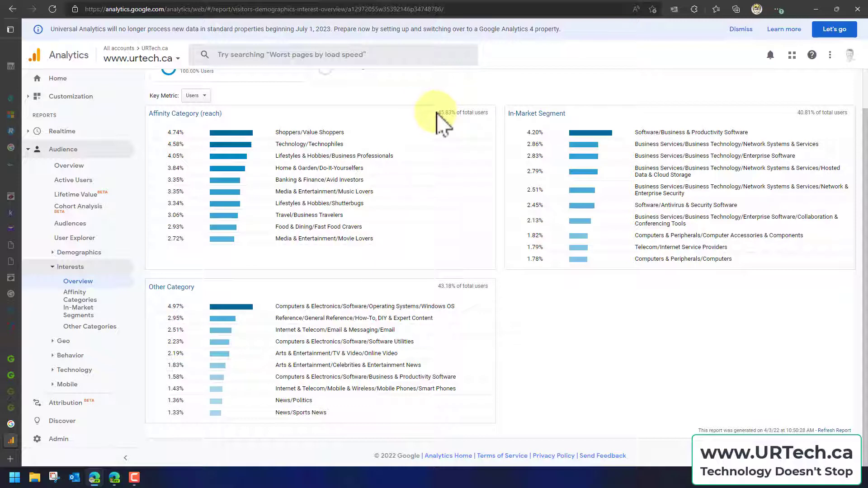
left_click_drag(437, 113, 473, 115)
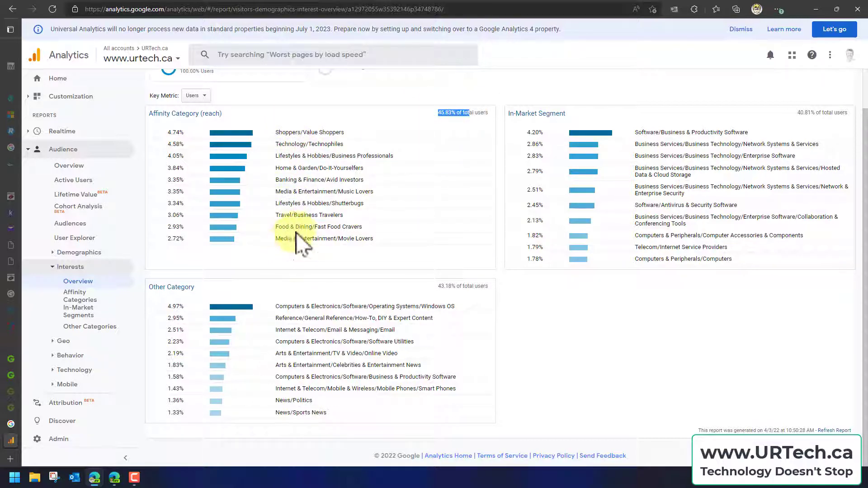
Open the Affinity Categories report and show more rows in its table
left_click(76, 293)
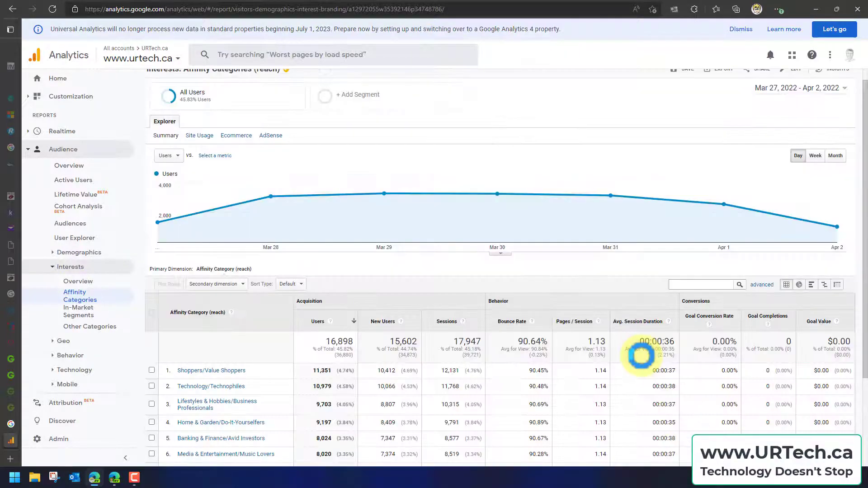
scroll(641, 355, "down", 3)
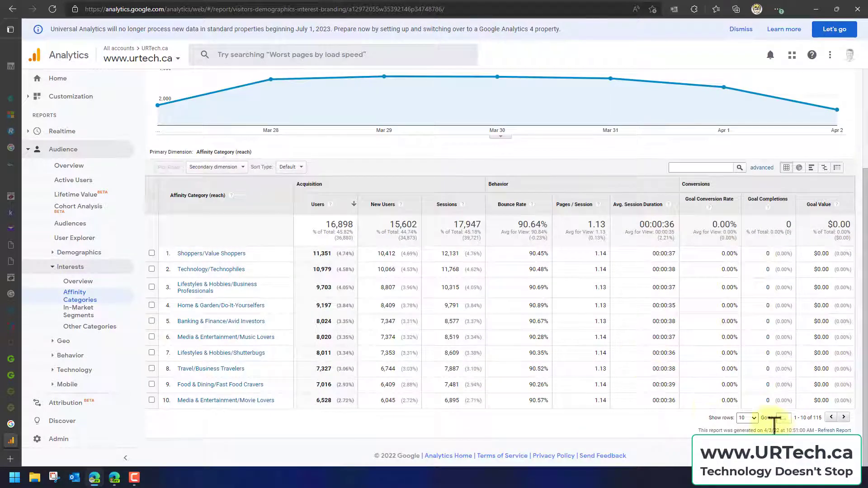
left_click(748, 417)
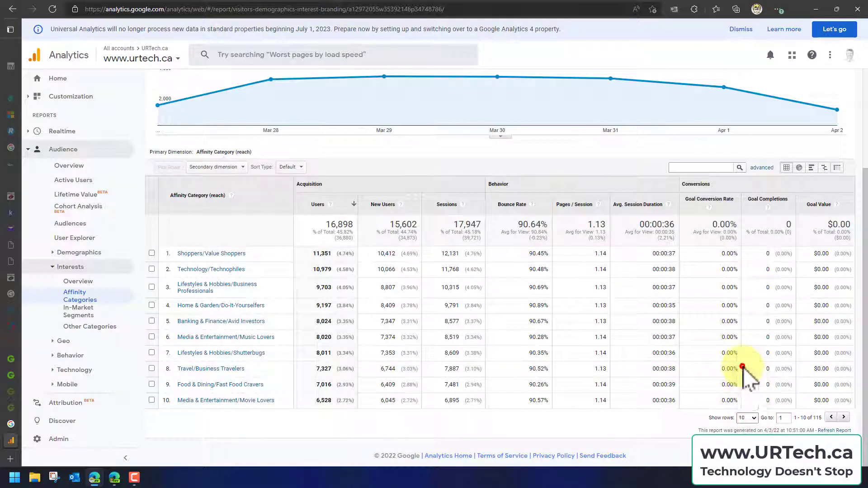
left_click(742, 366)
scroll(542, 357, "down", 3)
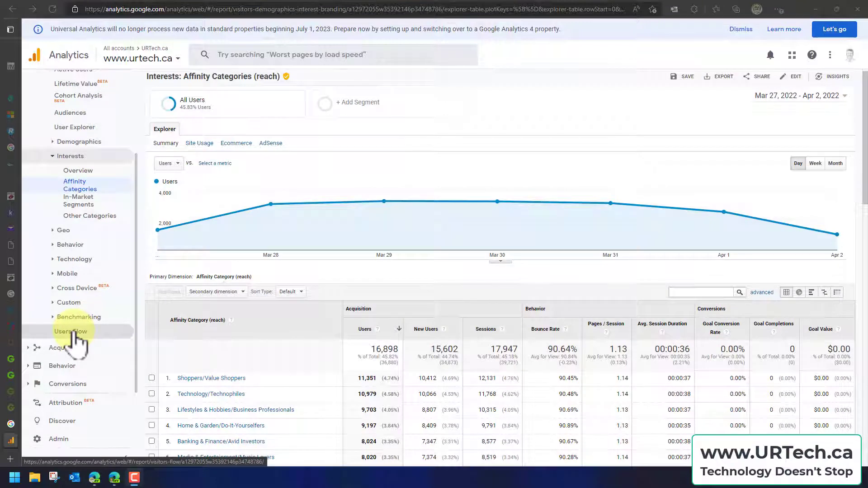
Open the Users Flow report and change its starting dimension from Country to Operating System
left_click(72, 332)
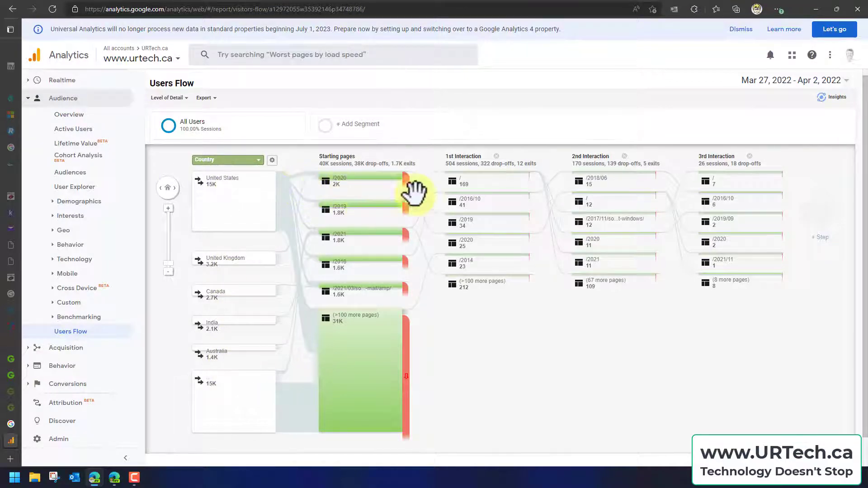
left_click(257, 160)
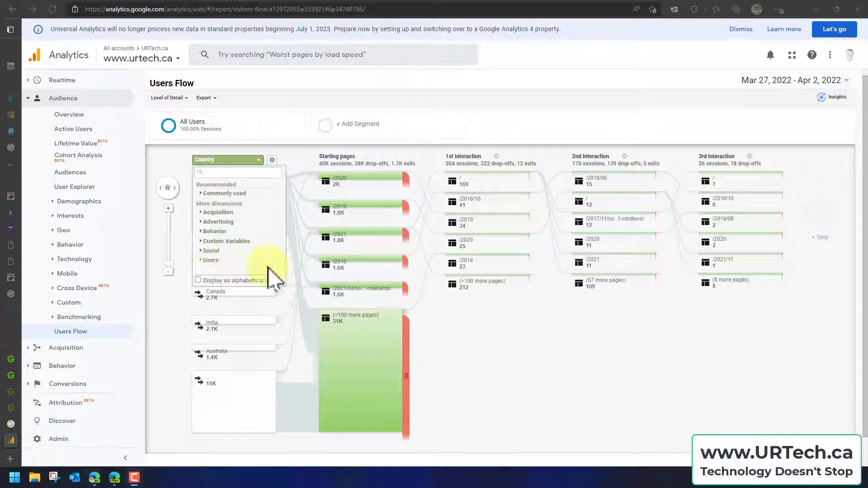
left_click(201, 260)
left_click_drag(281, 196, 283, 222)
left_click_drag(283, 229, 281, 267)
left_click(243, 209)
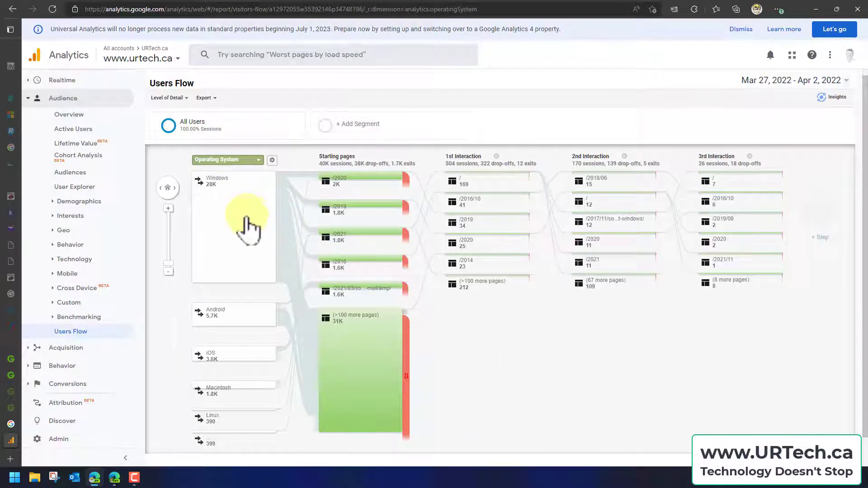
Highlight the traffic through Android in the users flow, then through Macintosh, and compare their paths
left_click(244, 322)
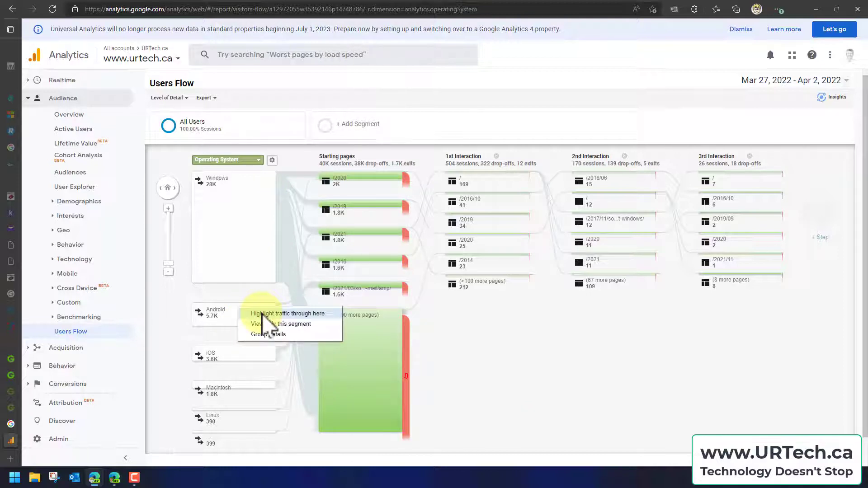
left_click(262, 313)
scroll(460, 352, "down", 1)
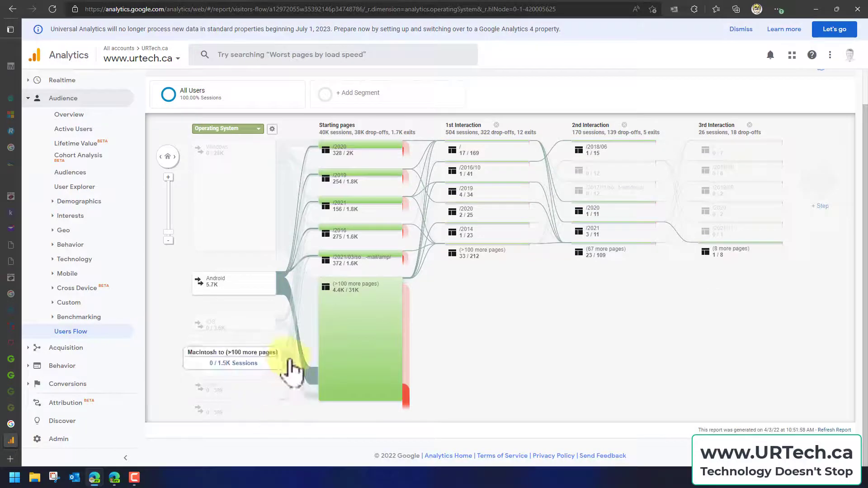
left_click(238, 357)
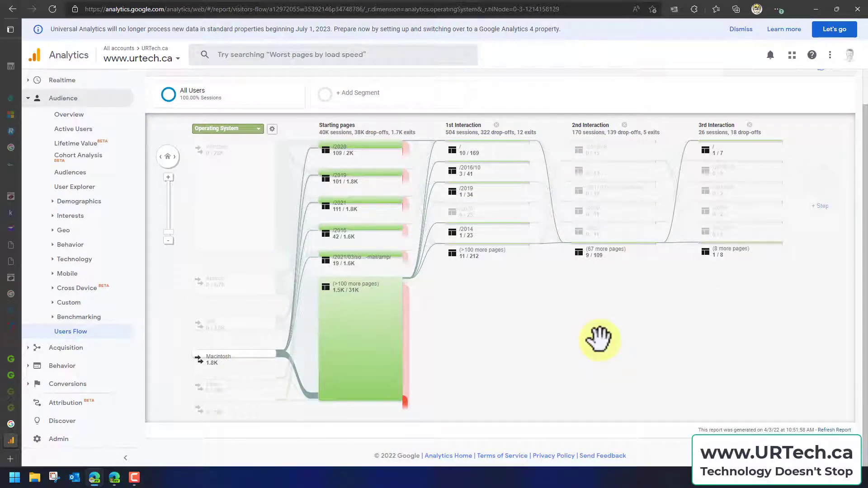
scroll(599, 339, "up", 1)
Review the Demographics overview, then open the Gender report and inspect the daily male and female user figures on the chart
left_click(49, 201)
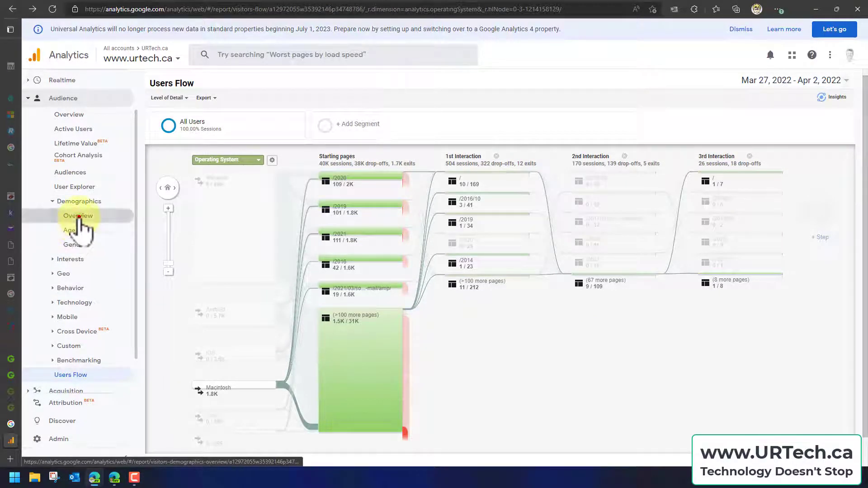
left_click(78, 216)
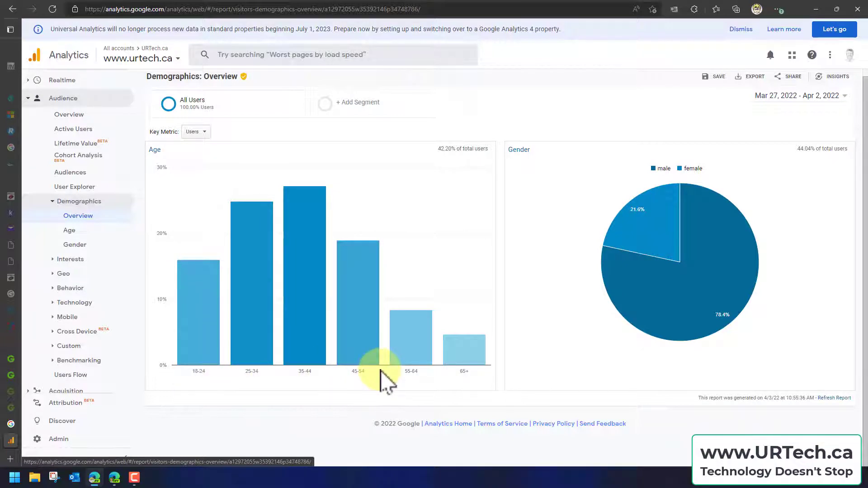
left_click(75, 244)
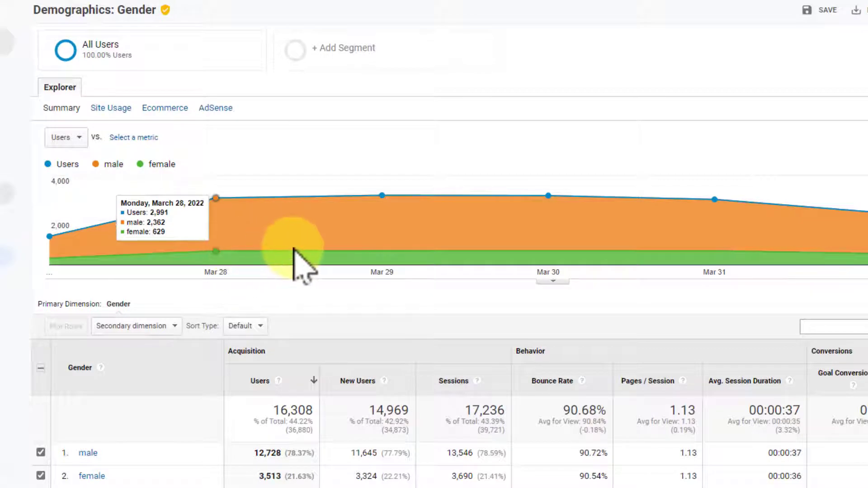
mouse_move(374, 257)
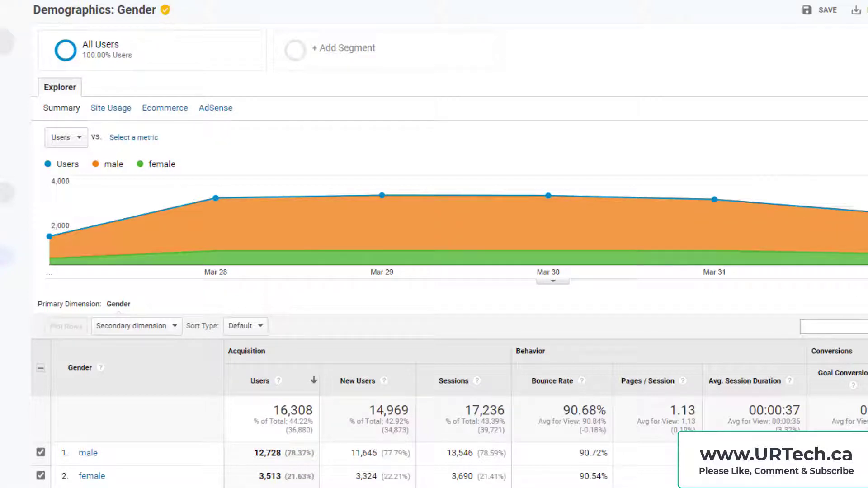
Set the Gender report's custom date range to start on Mar 27, 2021, keeping the Apr 2, 2022 end date, and apply it
left_click(829, 99)
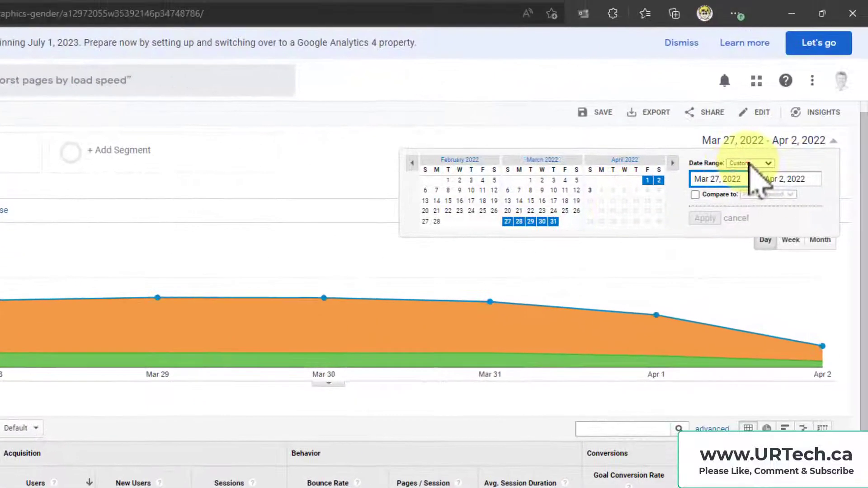
left_click(749, 164)
left_click(751, 178)
key("Left")
type("1")
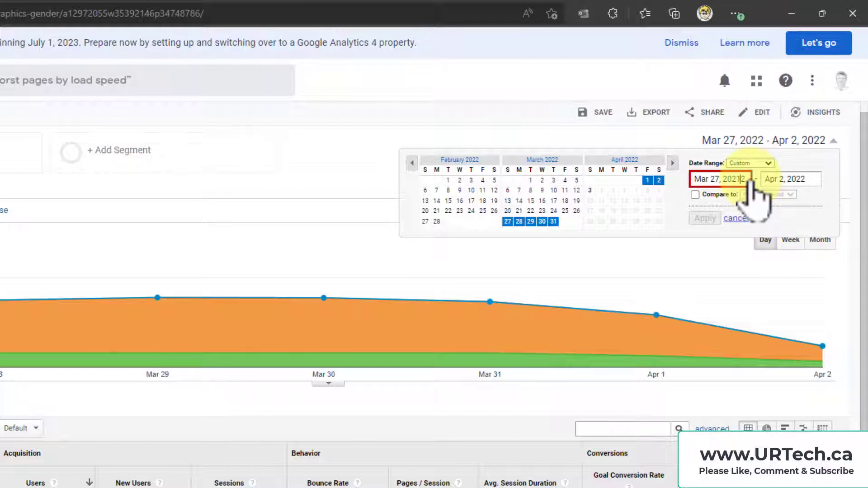
key("Delete")
left_click(704, 218)
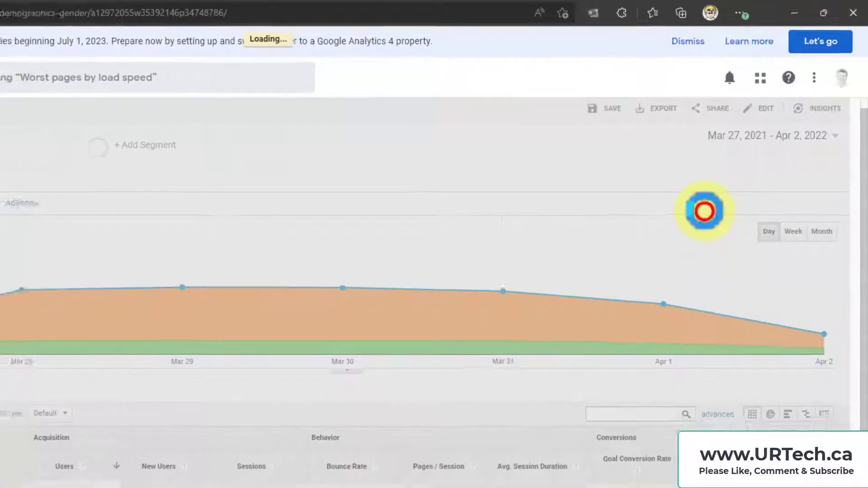